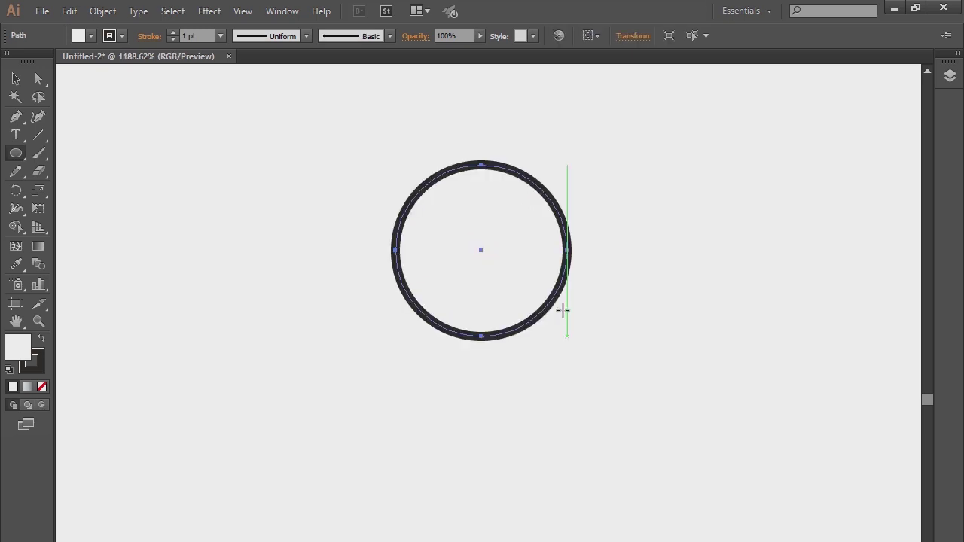
- Enlarge the circle proportionally about its centre and deselect it
left_click(16, 78)
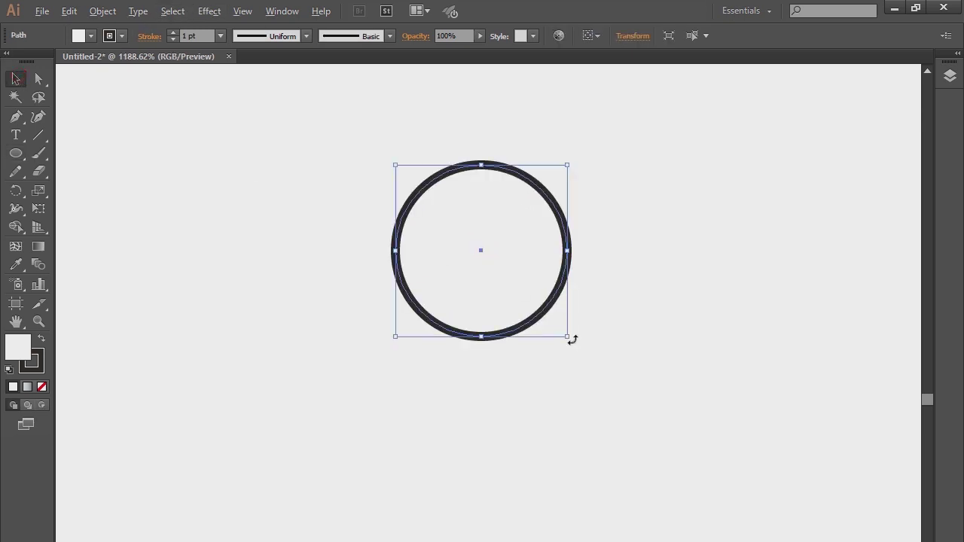
mouse_move(568, 337)
left_mouse_down()
mouse_move(561, 331)
mouse_move(610, 379)
left_mouse_up()
left_click(600, 326)
left_click(549, 288)
left_click(656, 350)
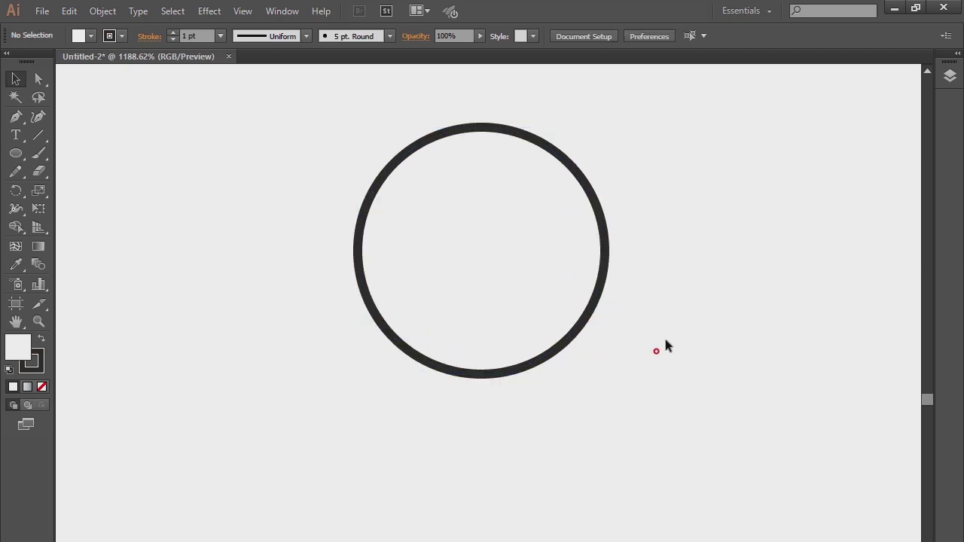
- Paste a copy of the circle in front and shrink it about the shared centre to form a slightly smaller inner ring
left_click(482, 125)
left_click(69, 11)
left_click(97, 68)
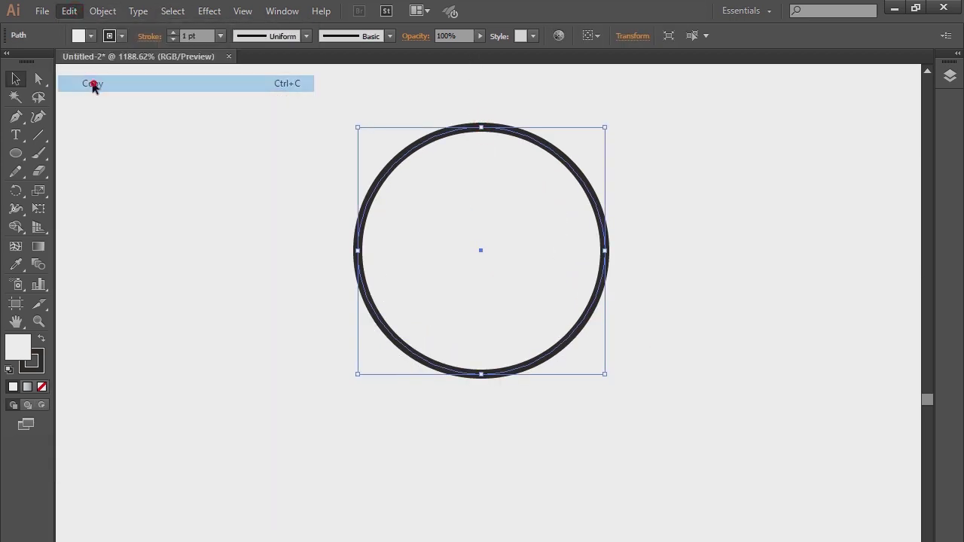
left_click(68, 11)
left_click(119, 116)
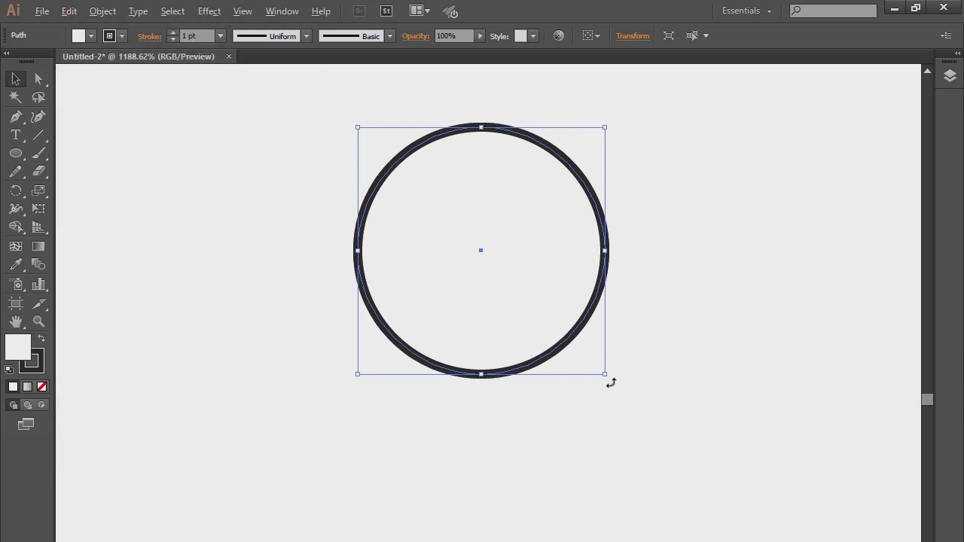
left_click_drag(606, 376, 588, 358)
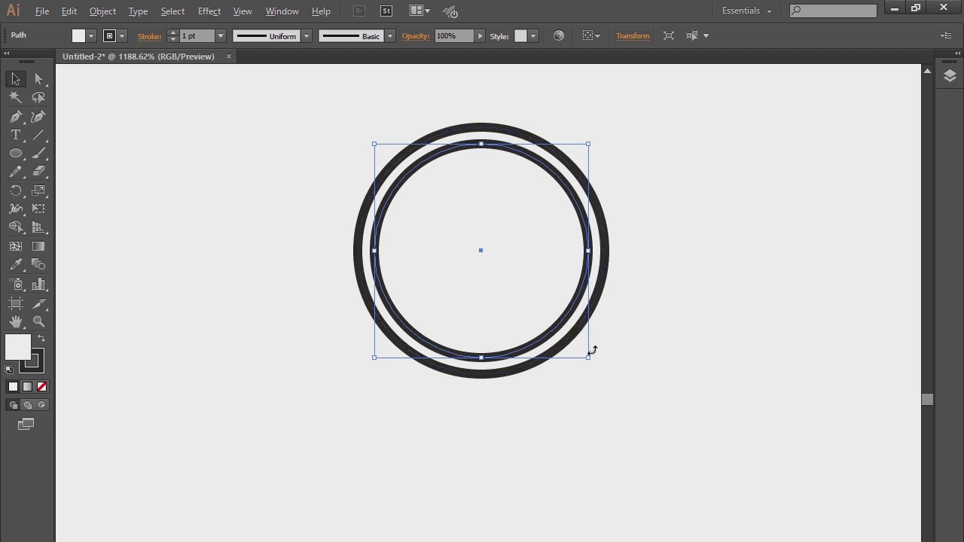
left_click_drag(587, 357, 589, 358)
left_click(618, 358)
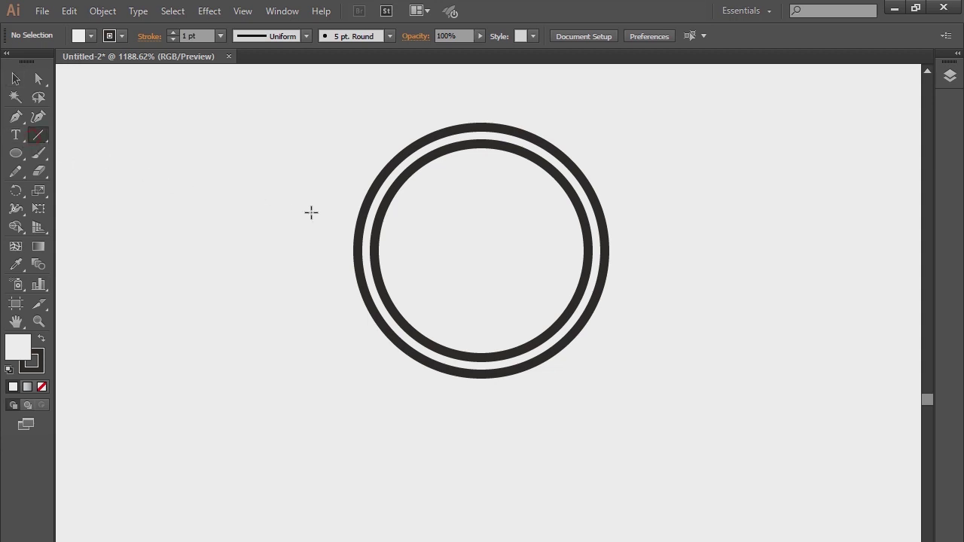
left_click_drag(441, 114, 441, 162)
left_click_drag(453, 201, 455, 403)
key("ctrl+z")
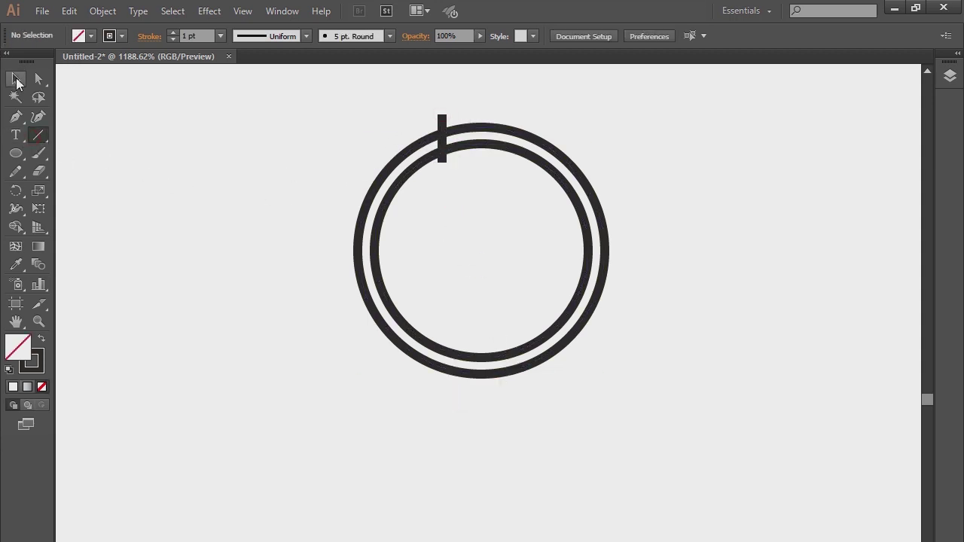
left_click(16, 79)
left_click(441, 139)
key("Delete")
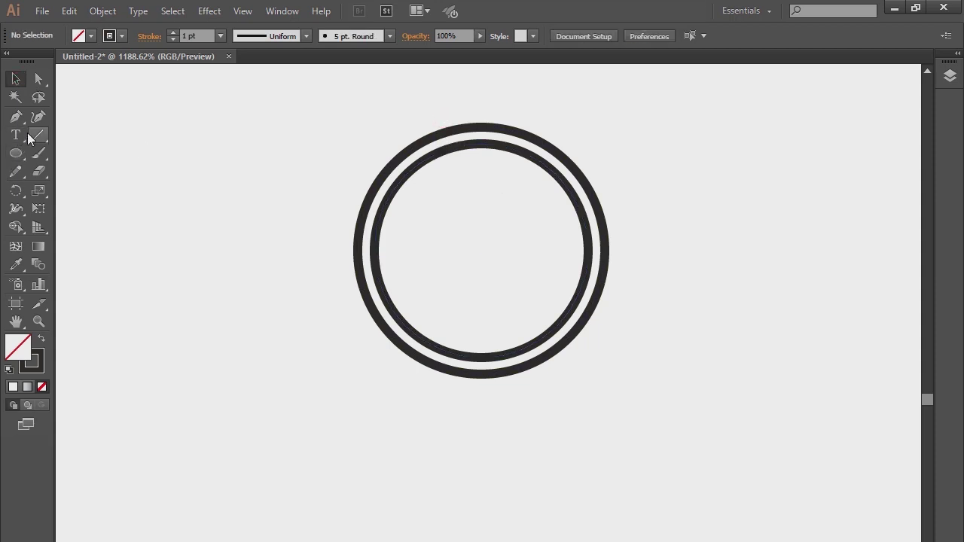
- Draw a straight vertical line through both circles, left of their centre, extending past the outer ring at both ends
left_click(38, 135)
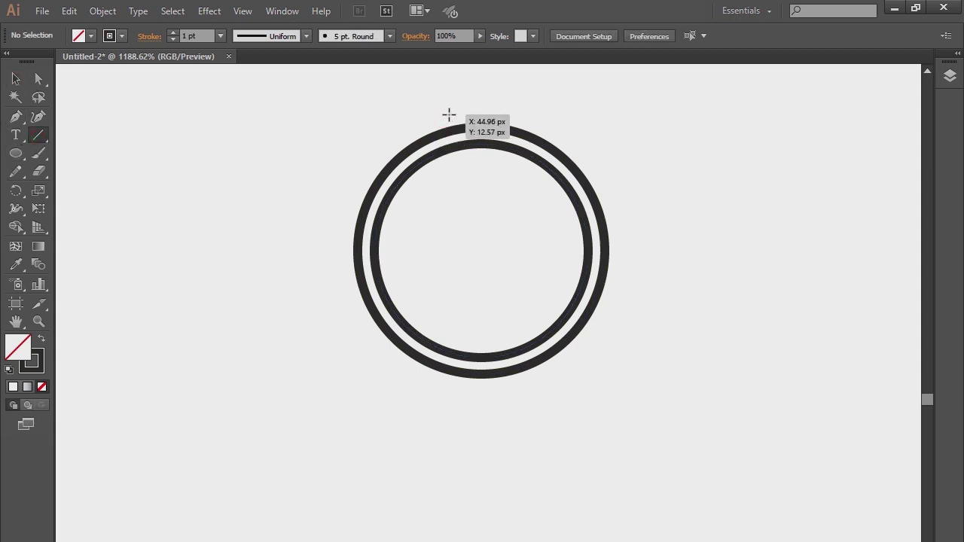
left_click_drag(448, 115, 448, 425)
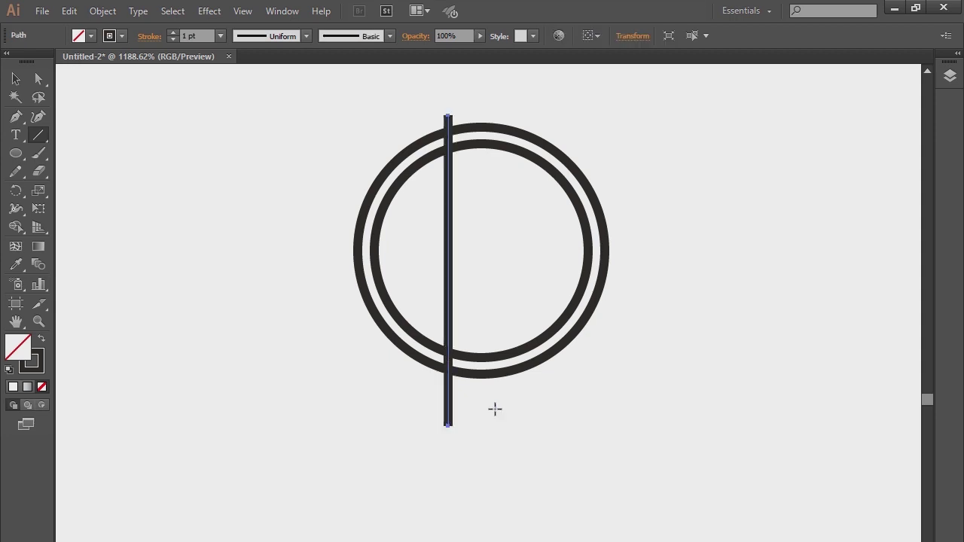
key("v")
left_click(260, 178)
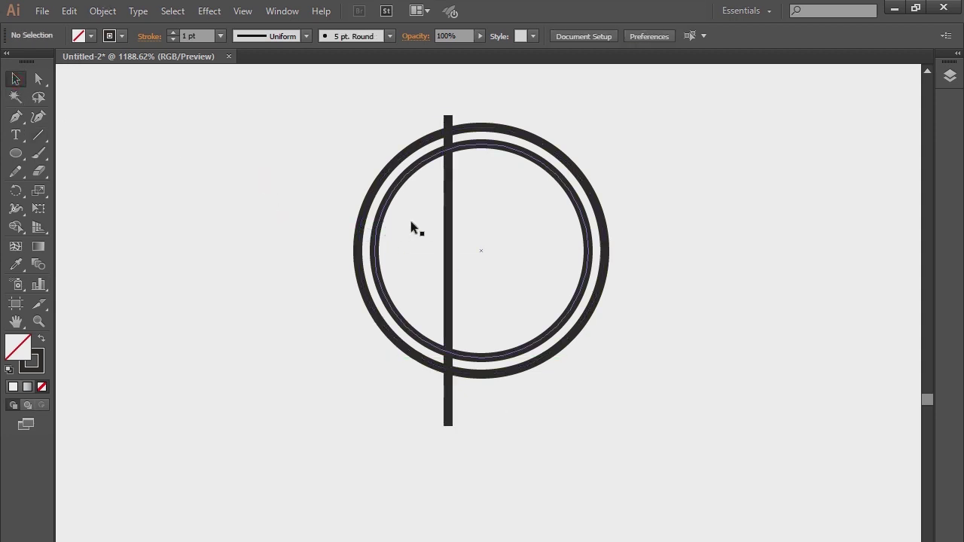
left_click(442, 229)
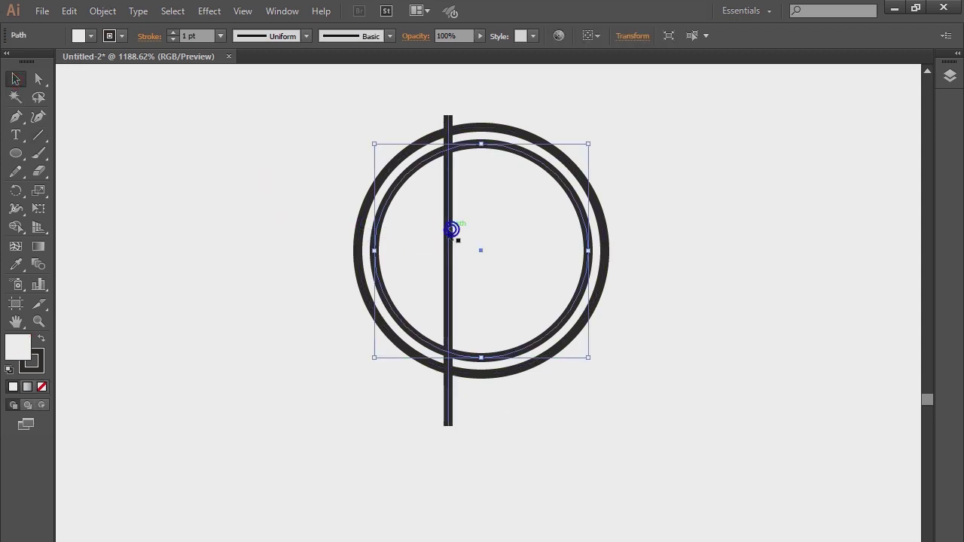
left_click(623, 172)
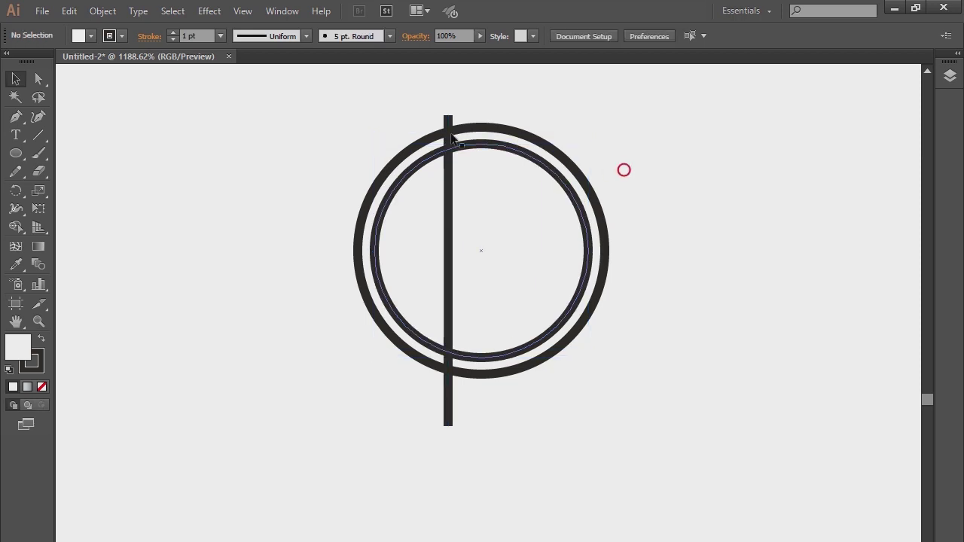
left_click(450, 138)
left_click(537, 510)
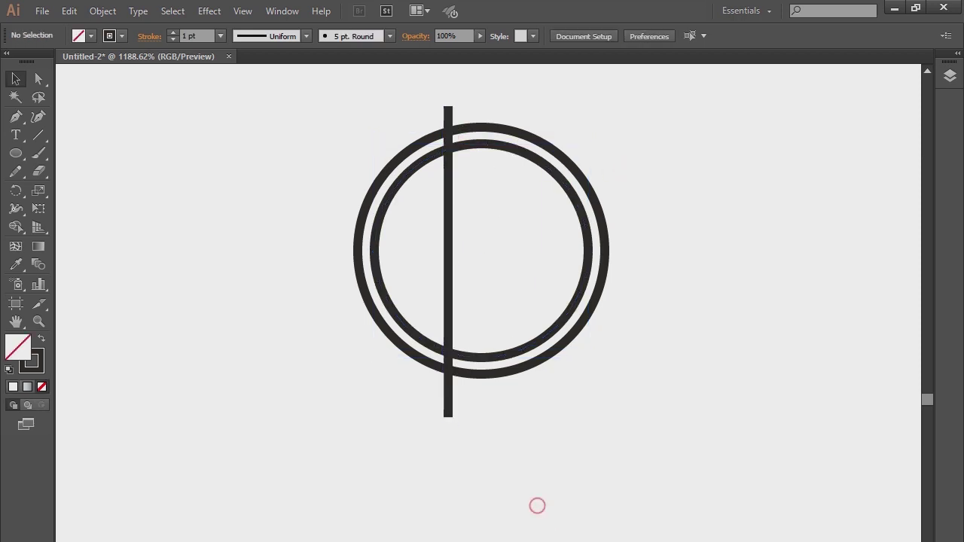
- Paste a copy of the vertical line in front, offset it to the right as a parallel line, and centre the pair on the circles
left_click(448, 238)
left_click(66, 12)
left_click(96, 84)
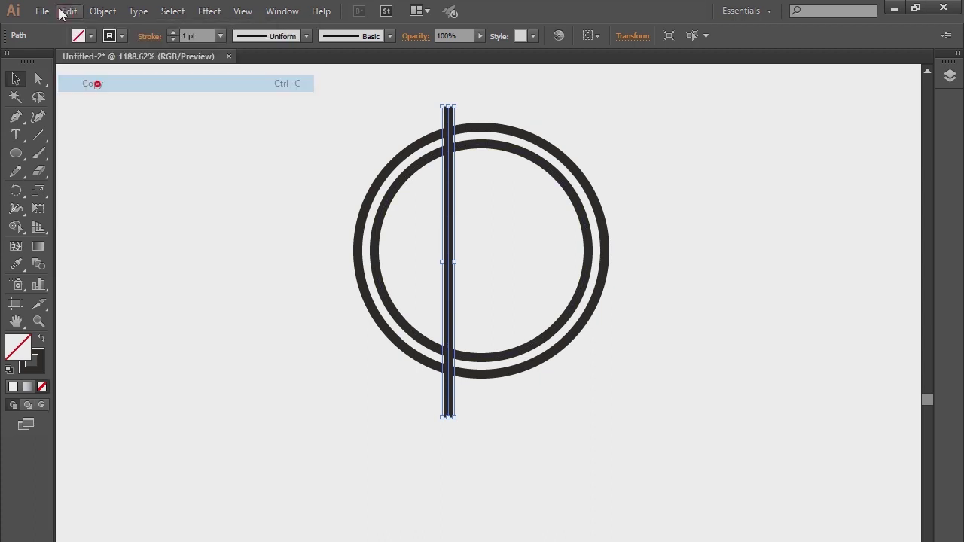
left_click(66, 11)
left_click(116, 114)
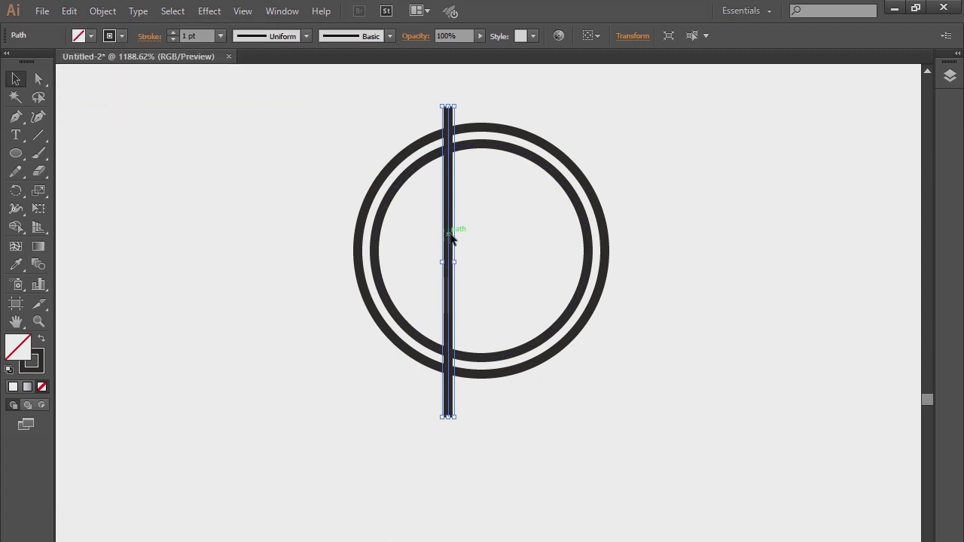
left_click_drag(450, 236, 465, 239)
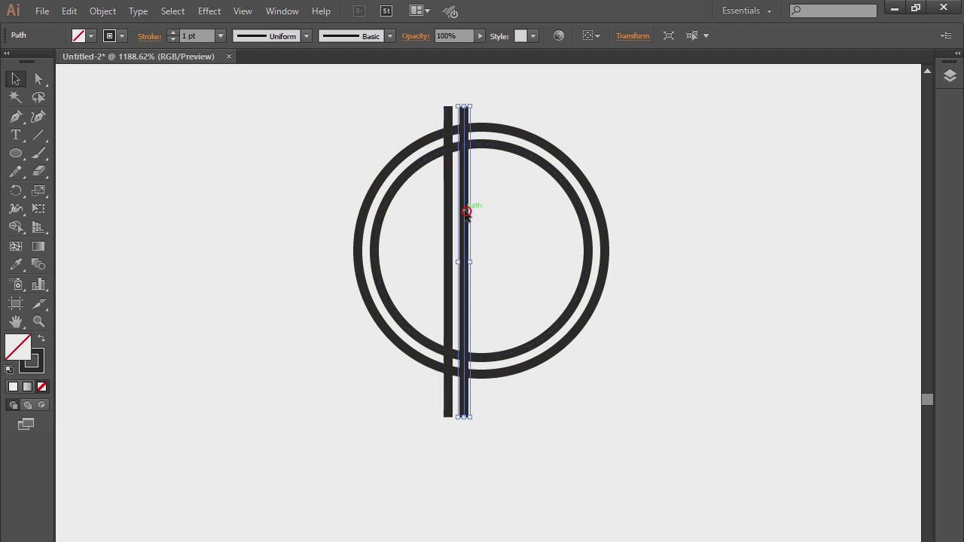
left_click(627, 110)
left_click_drag(454, 105, 490, 124)
left_click(652, 128)
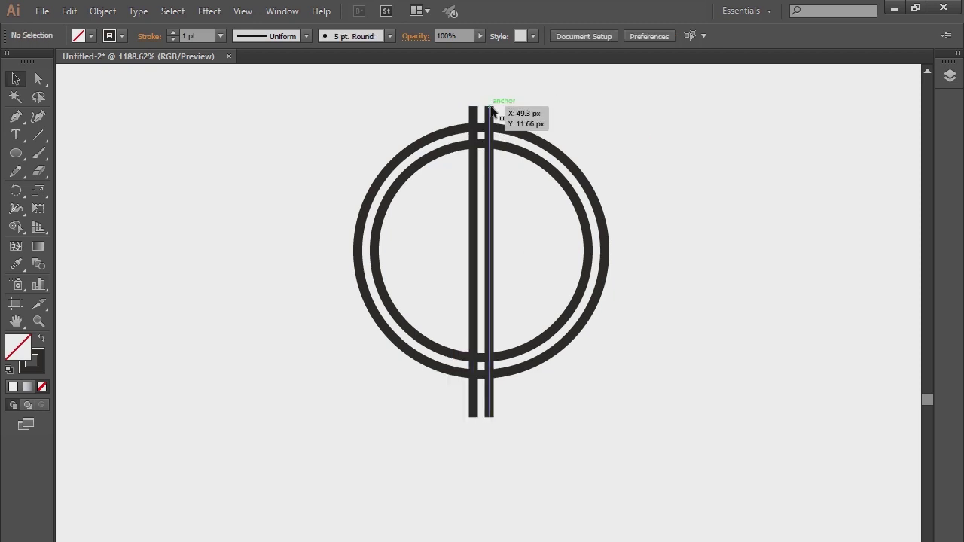
- Paste a copy of both vertical lines in front and rotate the copies 90° into a horizontal pair
left_click_drag(469, 113, 468, 113)
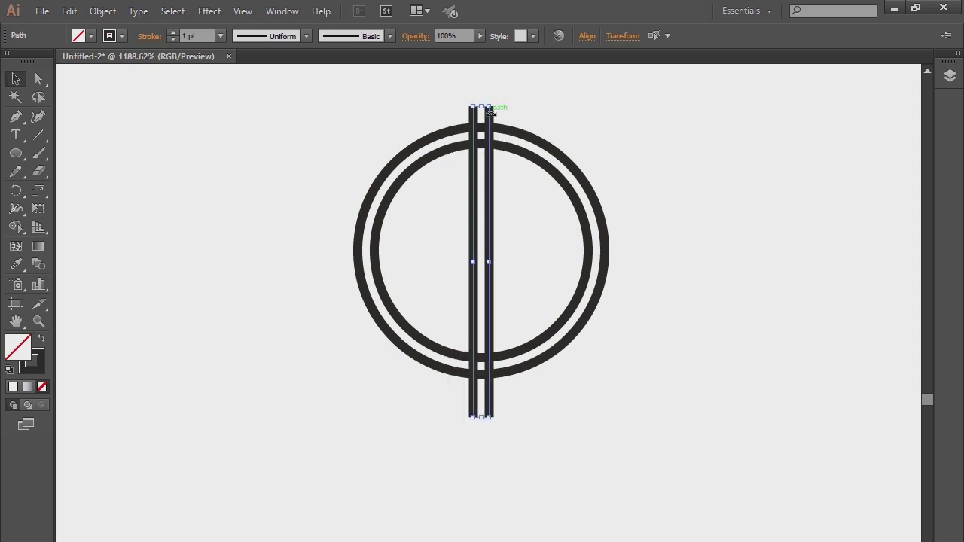
left_click(69, 11)
left_click(98, 85)
left_click(69, 10)
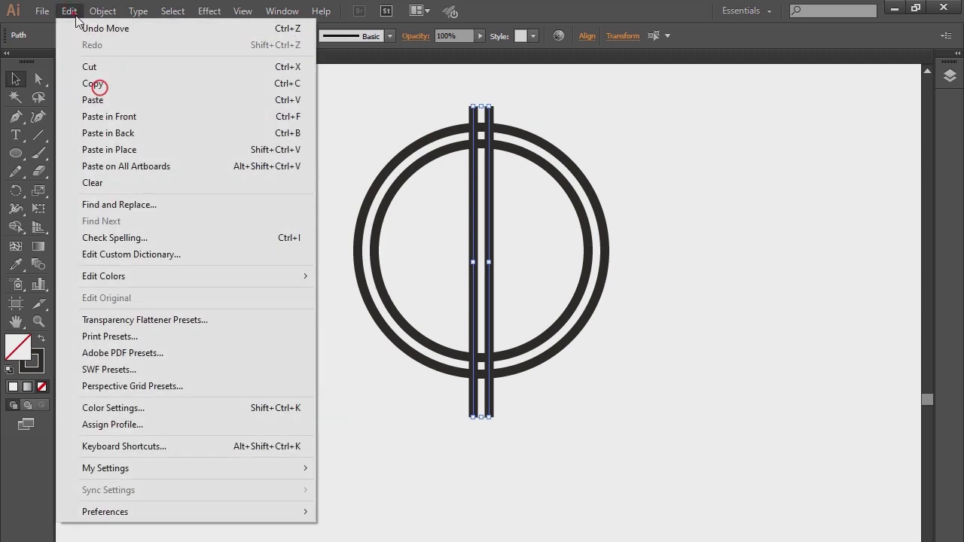
left_click(122, 113)
left_click_drag(496, 102, 640, 252)
left_click(680, 234)
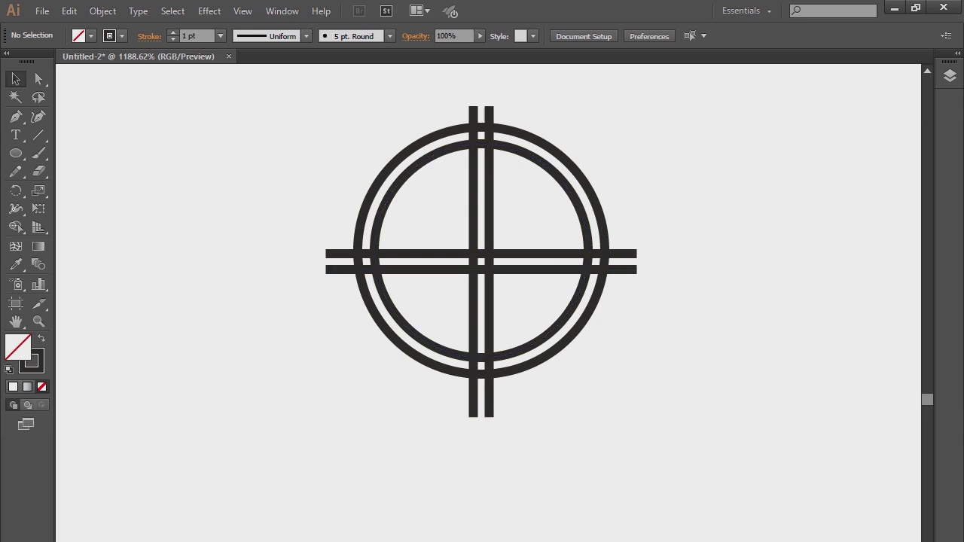
- Move the lower horizontal line further down and shift the upper one left so its right end sits near the circles' centre
left_click_drag(622, 270, 626, 286)
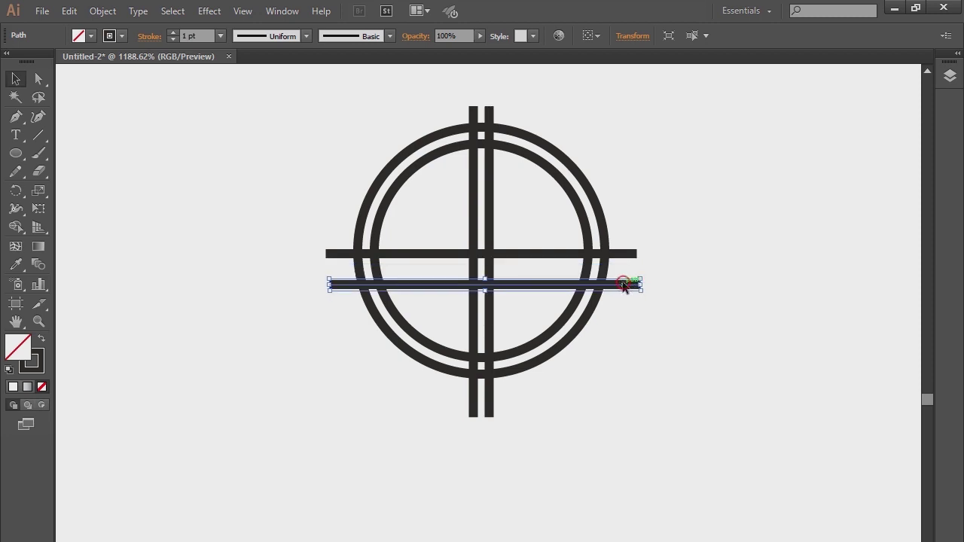
left_click(646, 338)
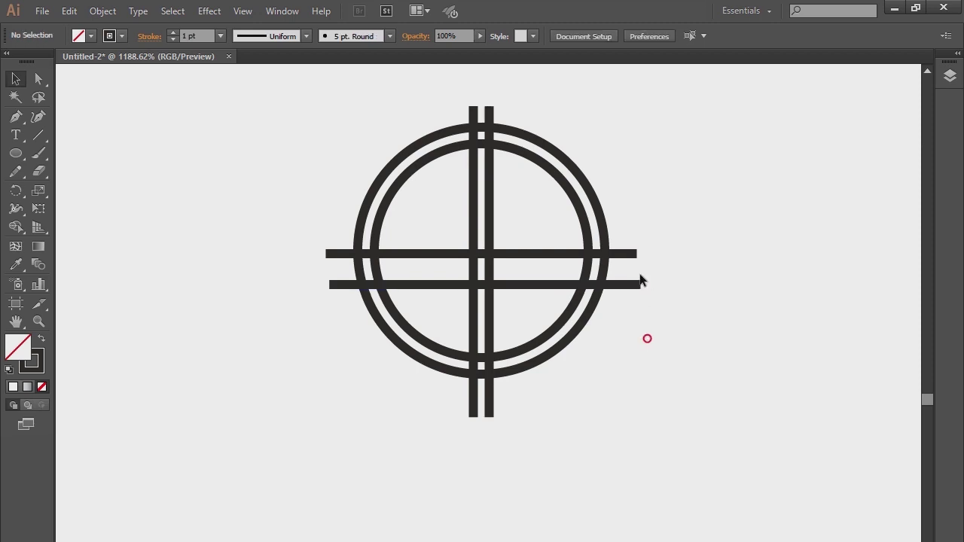
left_click_drag(635, 255, 207, 262)
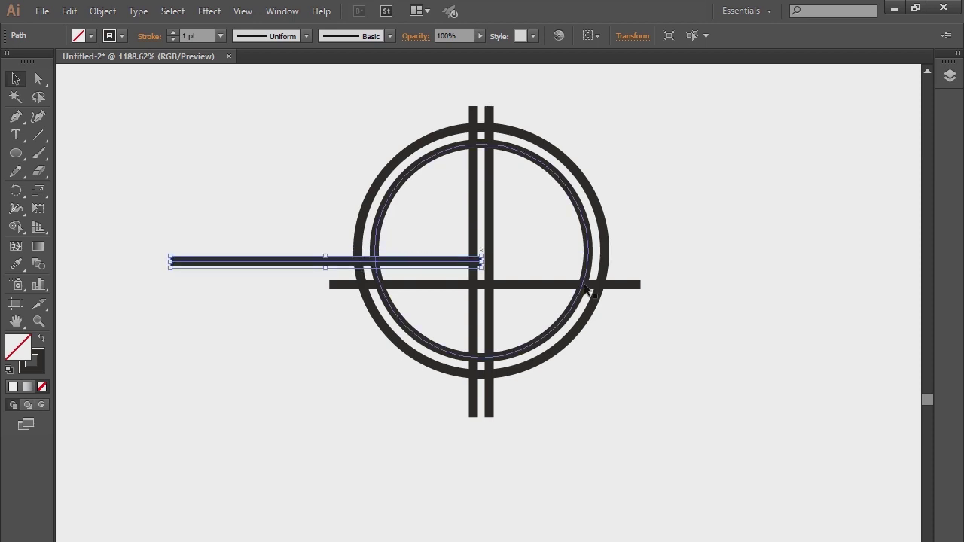
left_click(670, 268)
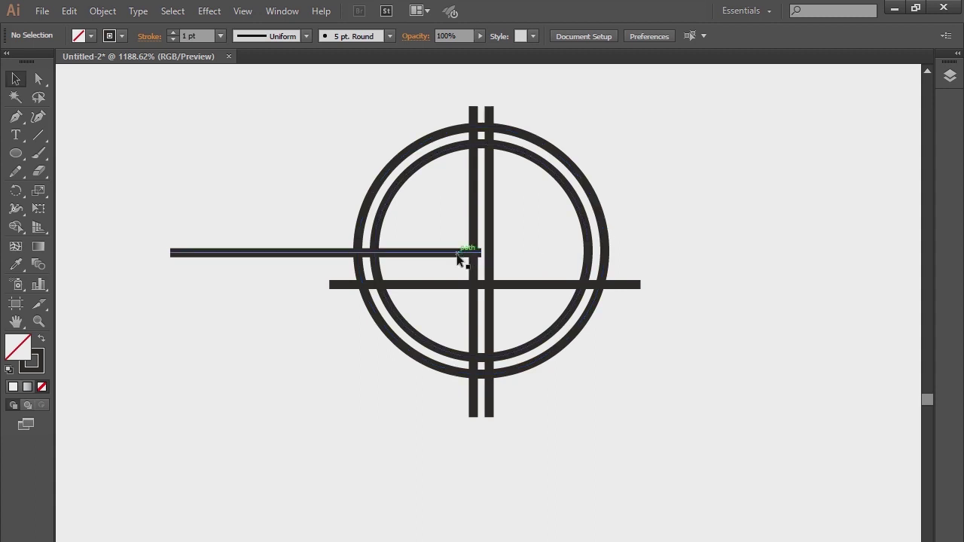
left_click_drag(455, 258, 447, 251)
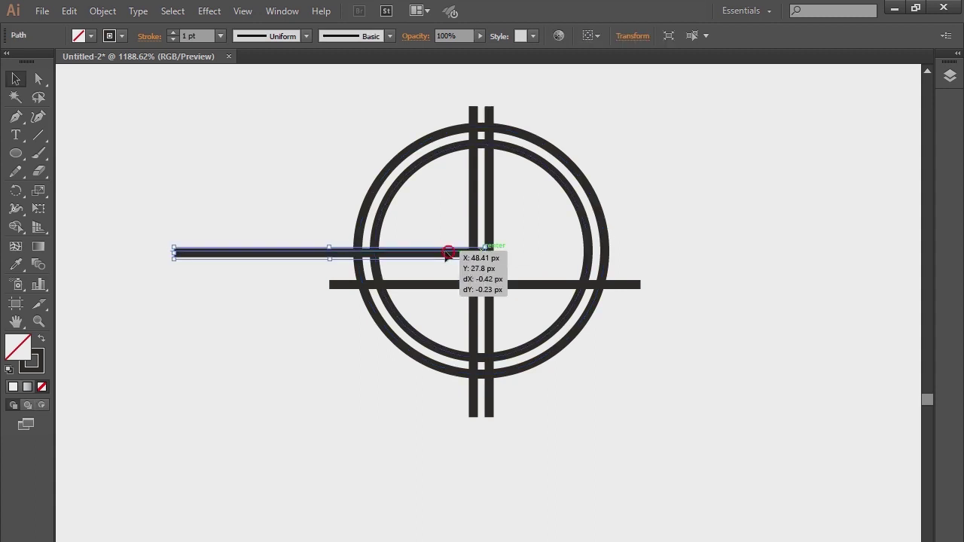
left_click(705, 220)
- Fine-tune the left-hand horizontal line so its right end lies between the vertical lines, level with the circles' centre
left_click(39, 321)
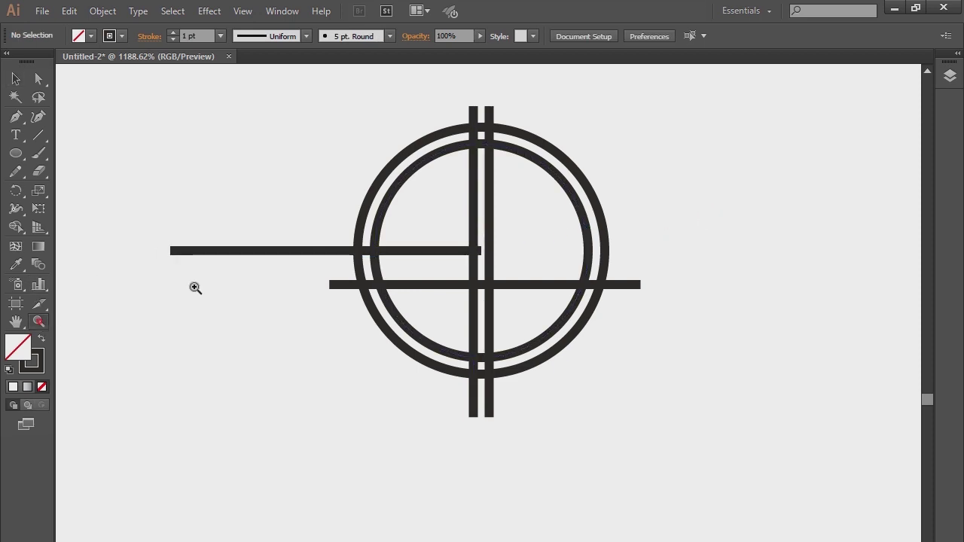
left_click_drag(404, 213, 517, 296)
left_click(14, 80)
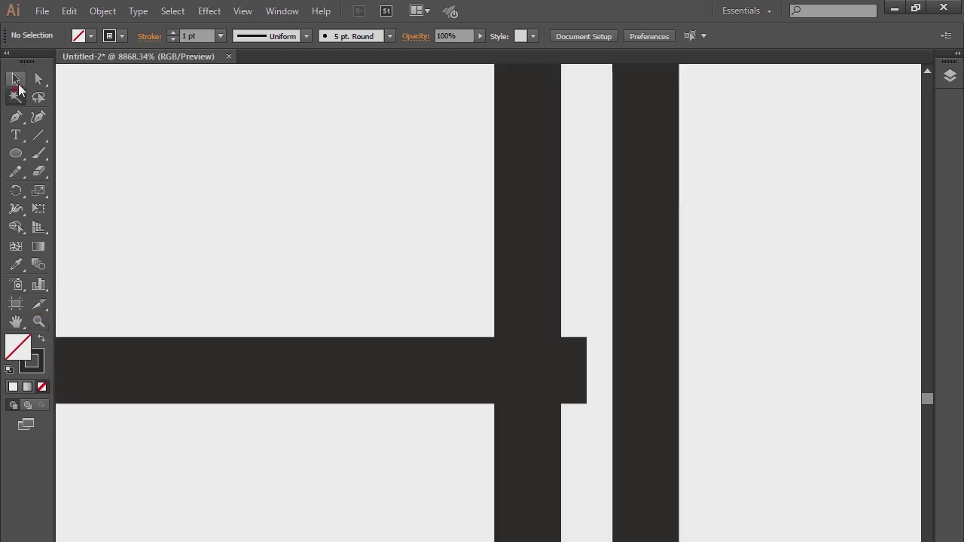
mouse_move(382, 369)
left_mouse_down()
mouse_move(376, 383)
mouse_move(399, 382)
mouse_move(389, 378)
left_mouse_up()
left_click(787, 326)
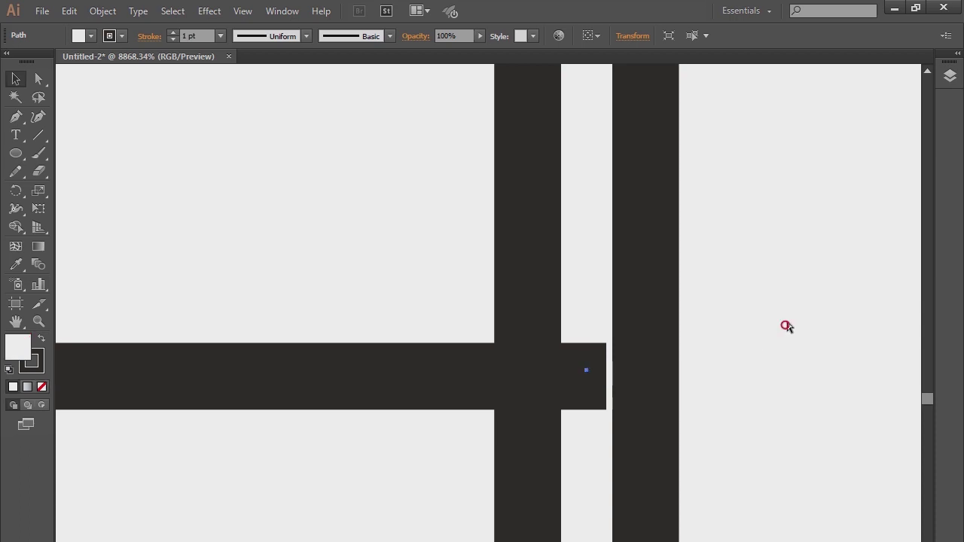
scroll(787, 326, "down", 1)
scroll(787, 326, "down", 8)
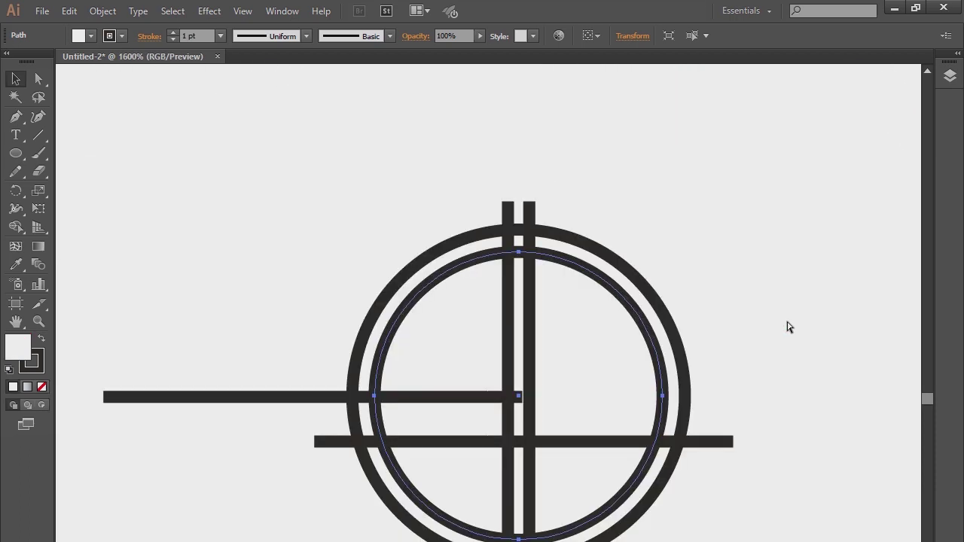
scroll(787, 324, "down", 1)
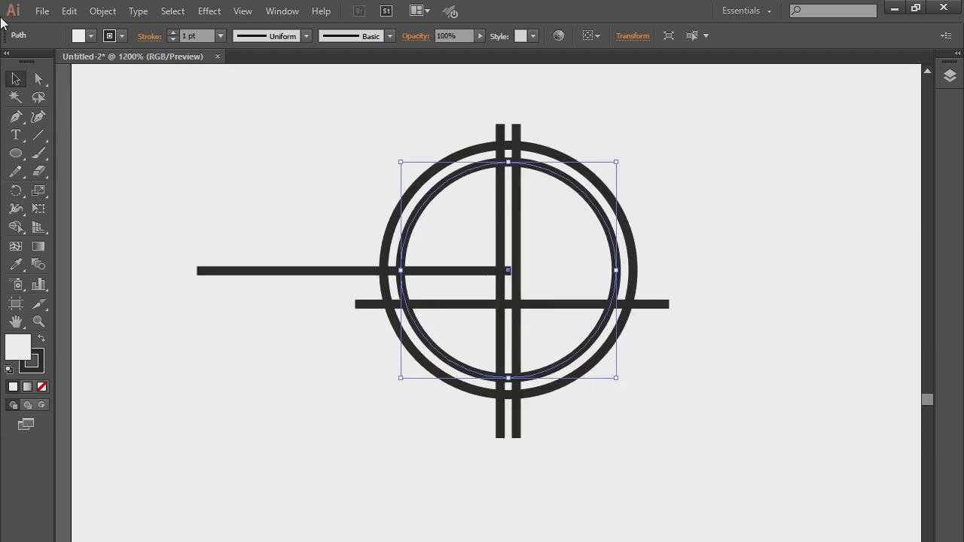
left_click(193, 156)
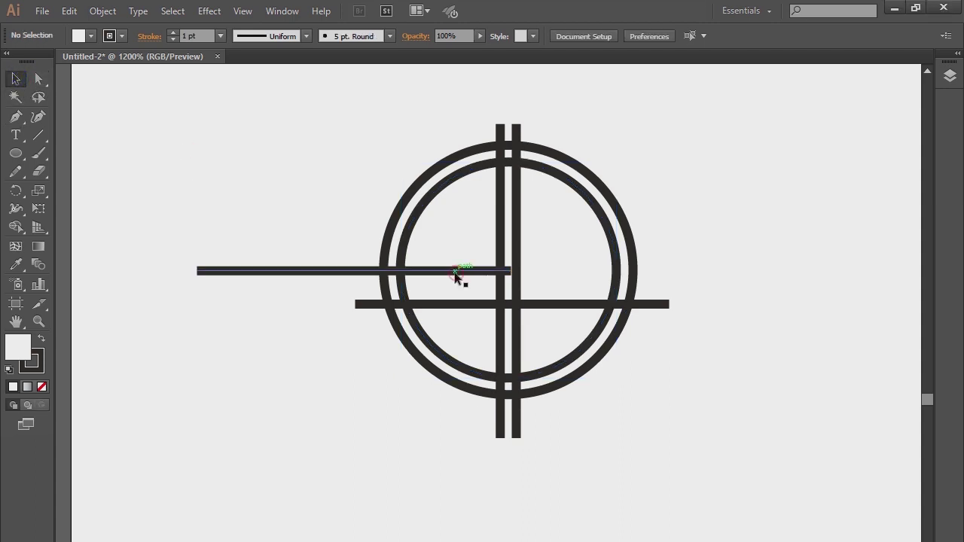
left_click_drag(455, 271, 455, 279)
left_click(720, 402)
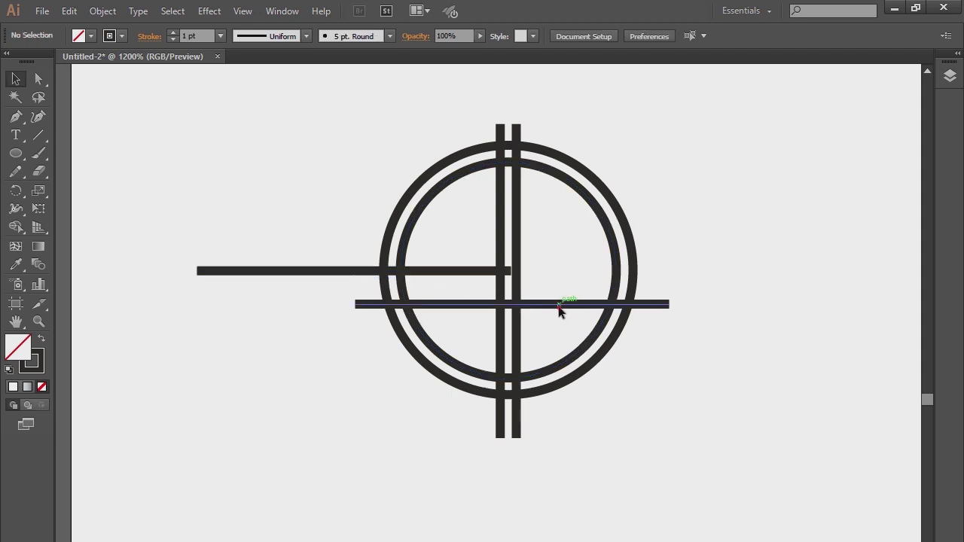
- Shift the lower horizontal line slightly up and to the left, and deselect it
left_click_drag(560, 310, 556, 306)
left_click(617, 377)
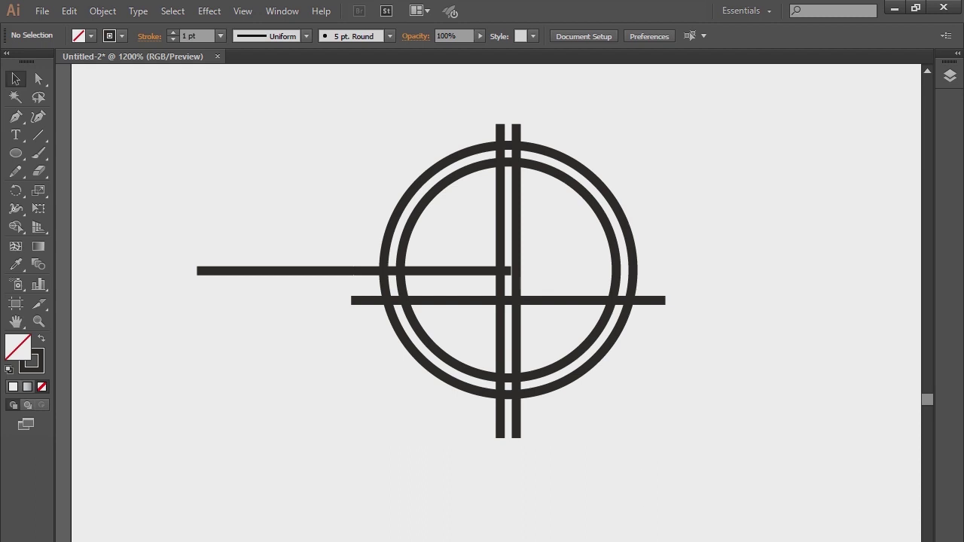
left_click(751, 146)
- Expand the fill and stroke of all circles and lines into outlined shapes, and deselect them
left_click_drag(738, 114, 283, 384)
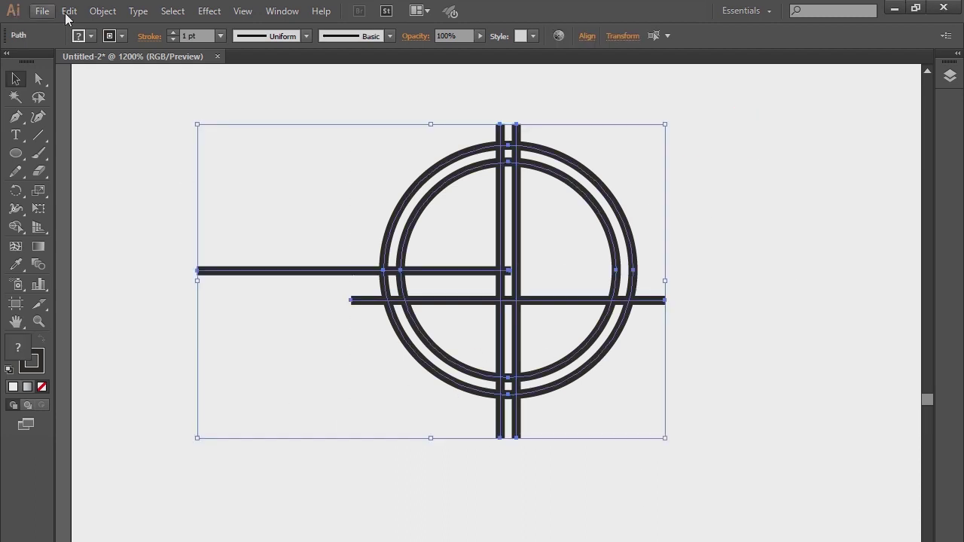
left_click(103, 11)
left_click(136, 172)
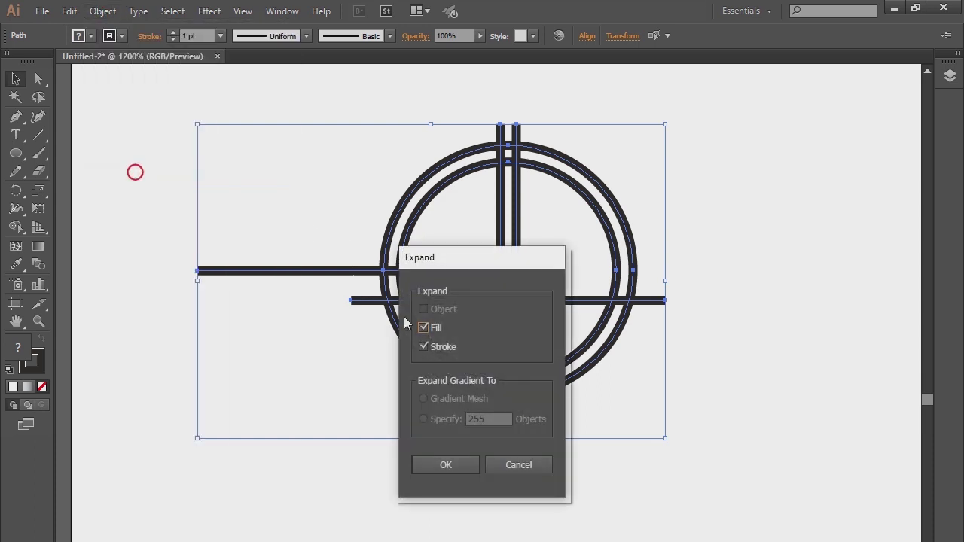
left_click_drag(457, 273, 817, 98)
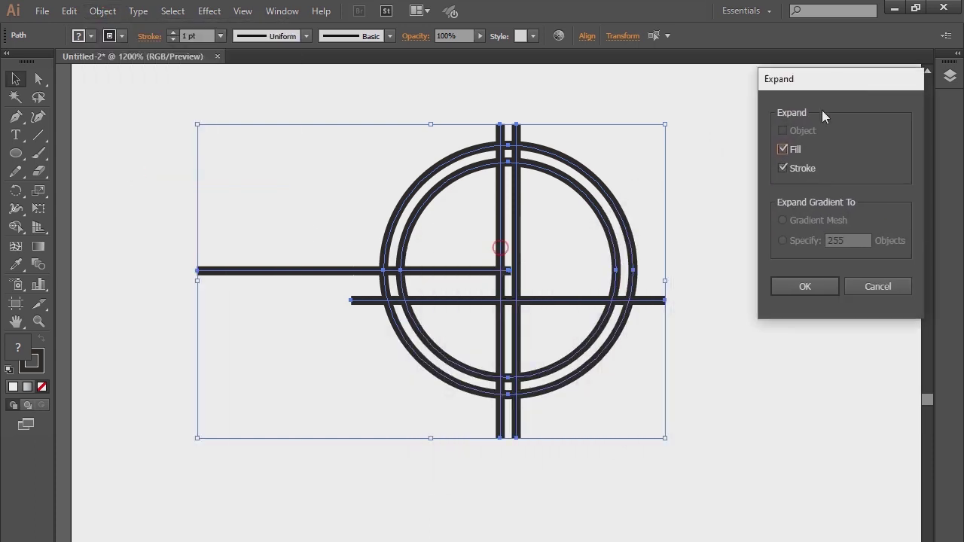
left_click(800, 286)
left_click(770, 280)
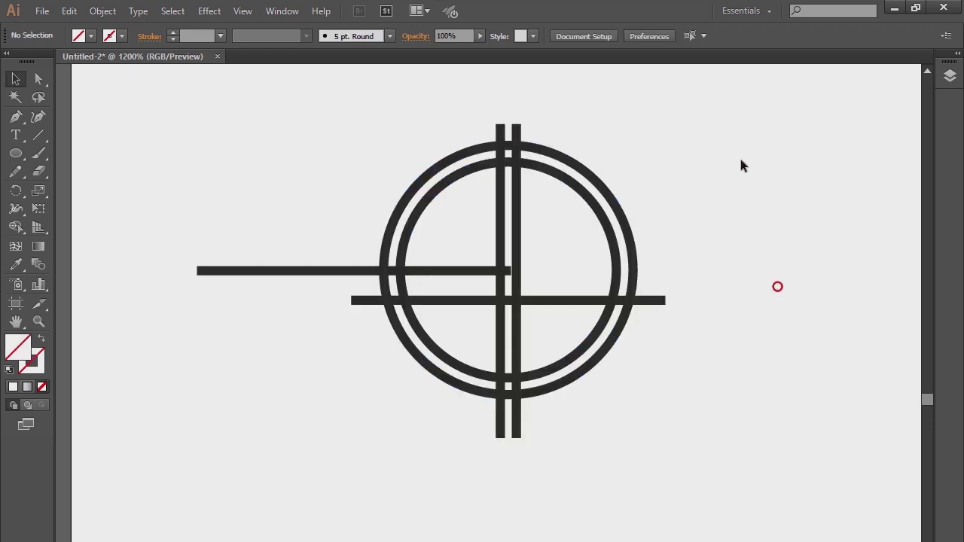
- Give all the expanded shapes no fill and a black 0.1 pt stroke
left_click_drag(741, 159, 275, 432)
left_click(90, 35)
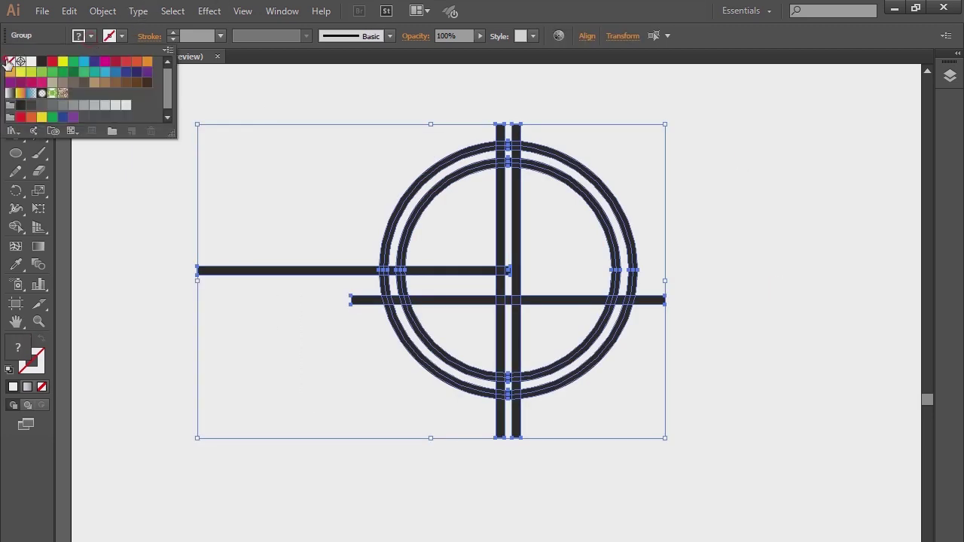
left_click(9, 63)
left_click(121, 36)
left_click(41, 61)
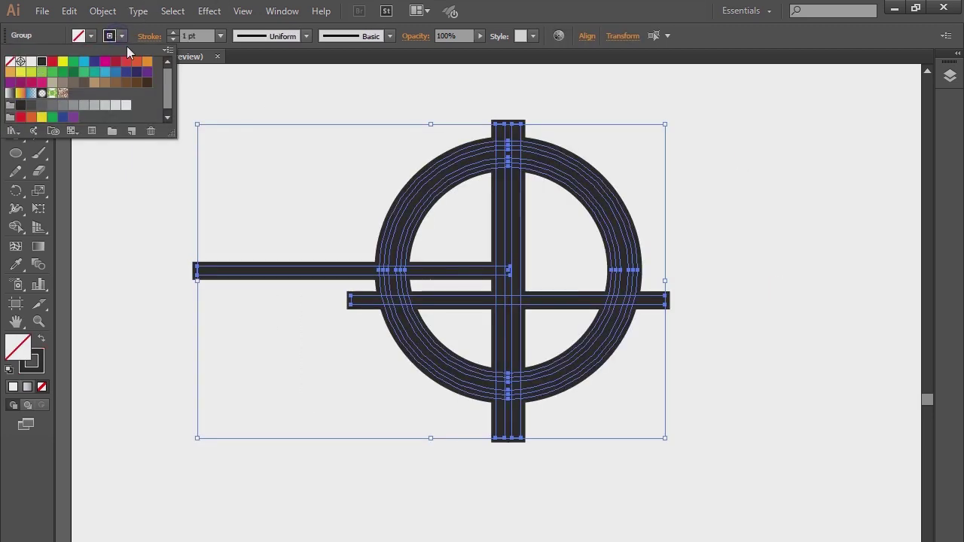
left_click(208, 42)
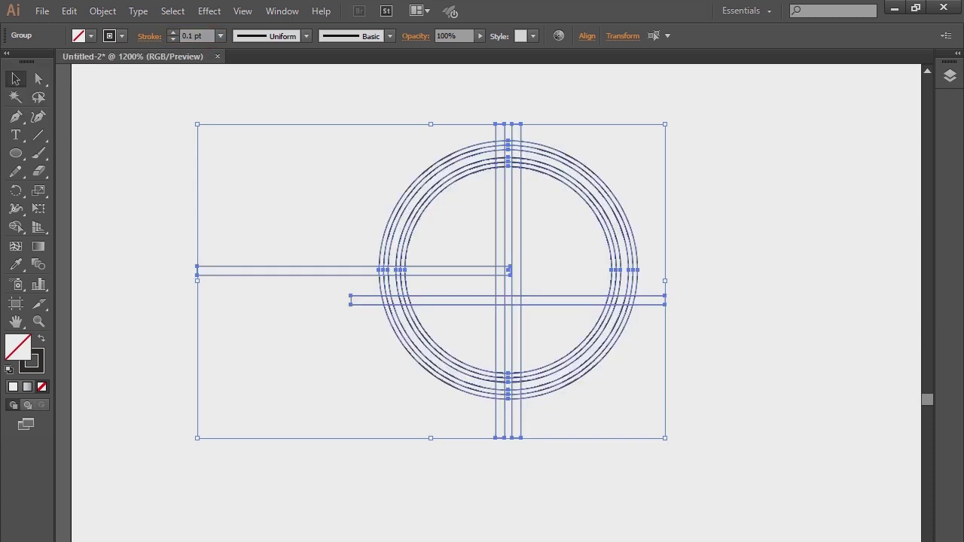
left_click(712, 176)
left_click_drag(757, 144, 331, 391)
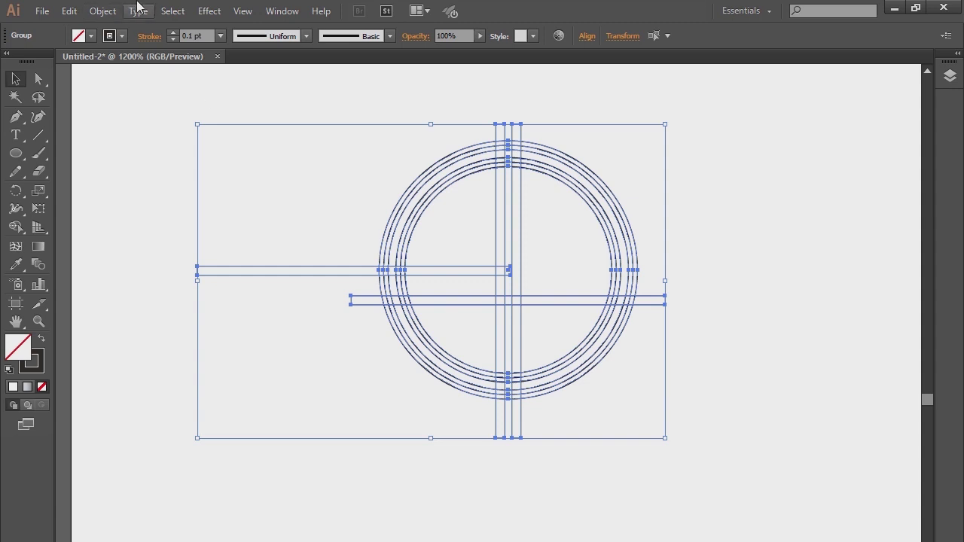
left_click(313, 106)
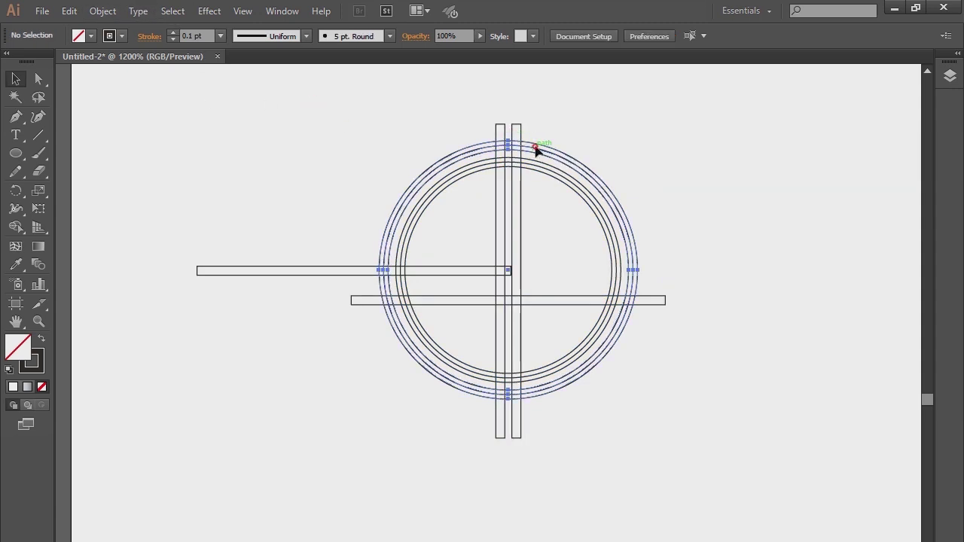
left_click(536, 148)
key("Delete")
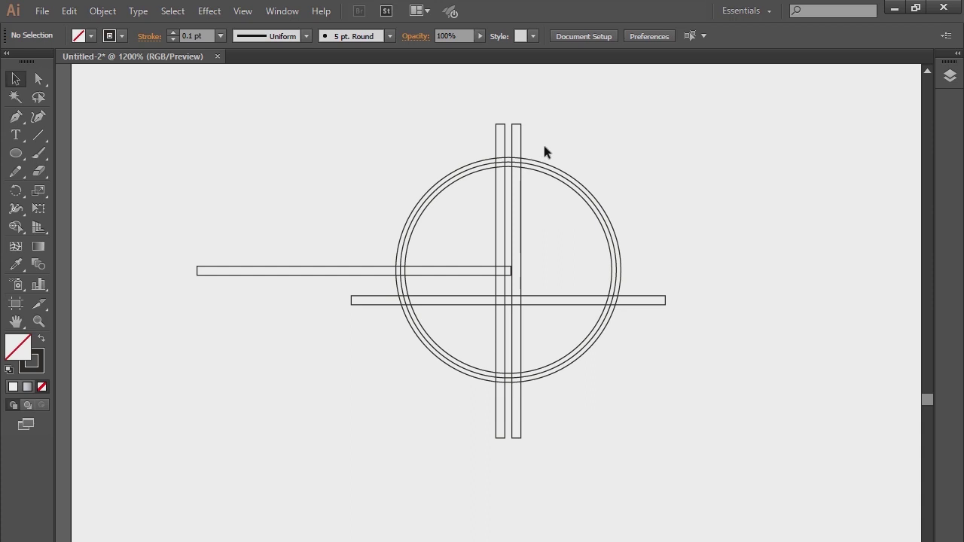
key("ctrl+z")
- Ungroup the outer ring and delete its middle circle, keeping the two edge circles
right_click(545, 148)
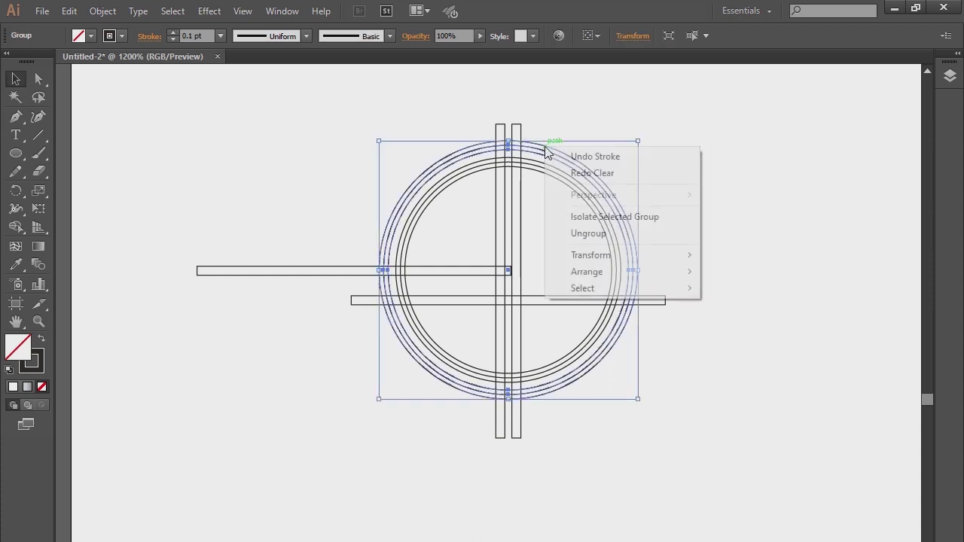
left_click(591, 233)
left_click(719, 218)
left_click(581, 167)
key("Delete")
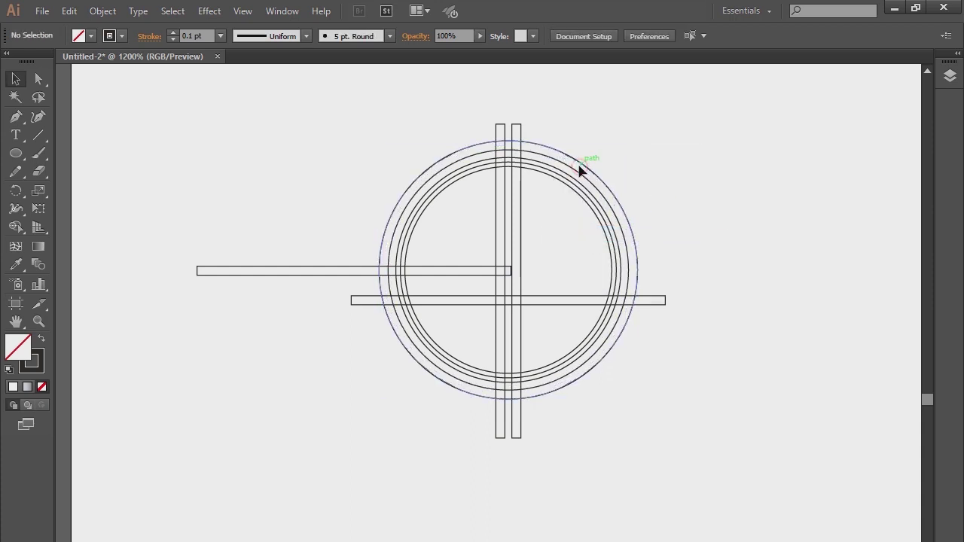
- Ungroup the inner ring and remove its middle circle, leaving only the two edge outlines
right_click(569, 179)
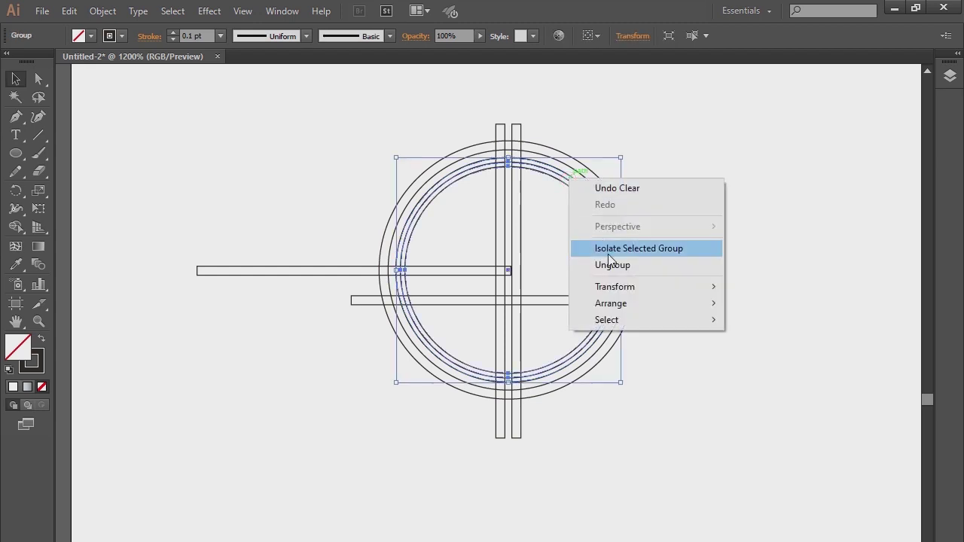
left_click(611, 263)
left_click(670, 221)
left_click(577, 188)
left_click(653, 168)
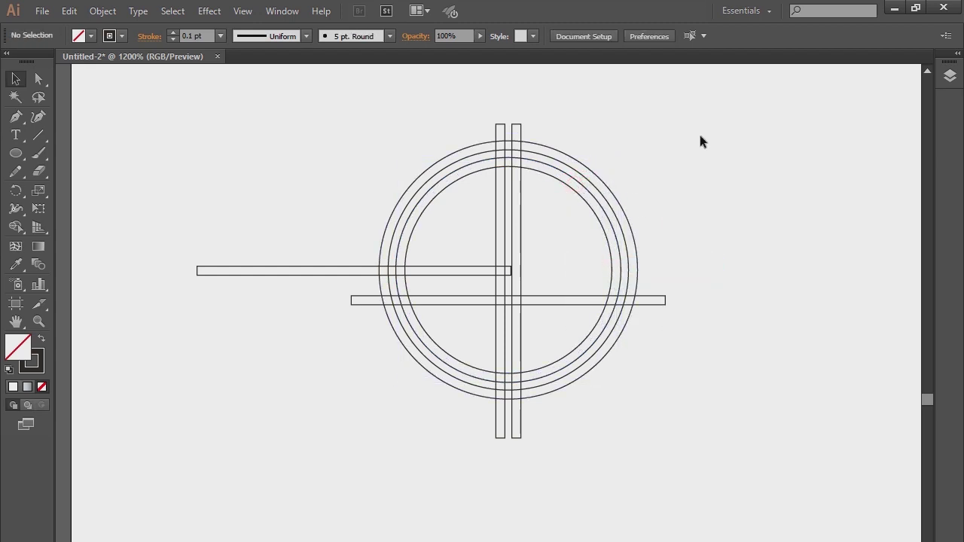
- Set the stroke weight of the whole artwork to 0.2 pt and deselect it
left_click_drag(734, 126, 380, 333)
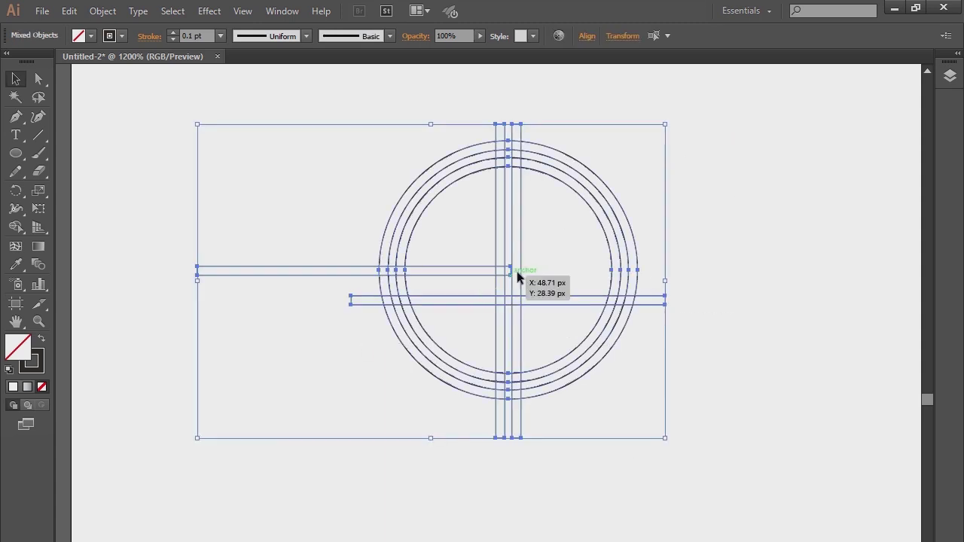
left_click(174, 167)
left_click_drag(706, 172, 437, 359)
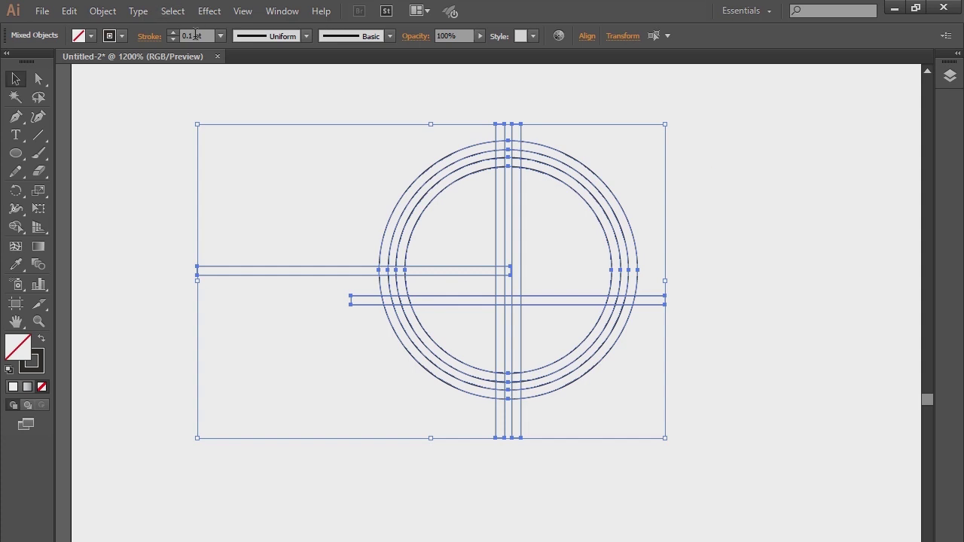
type("2")
key("Return")
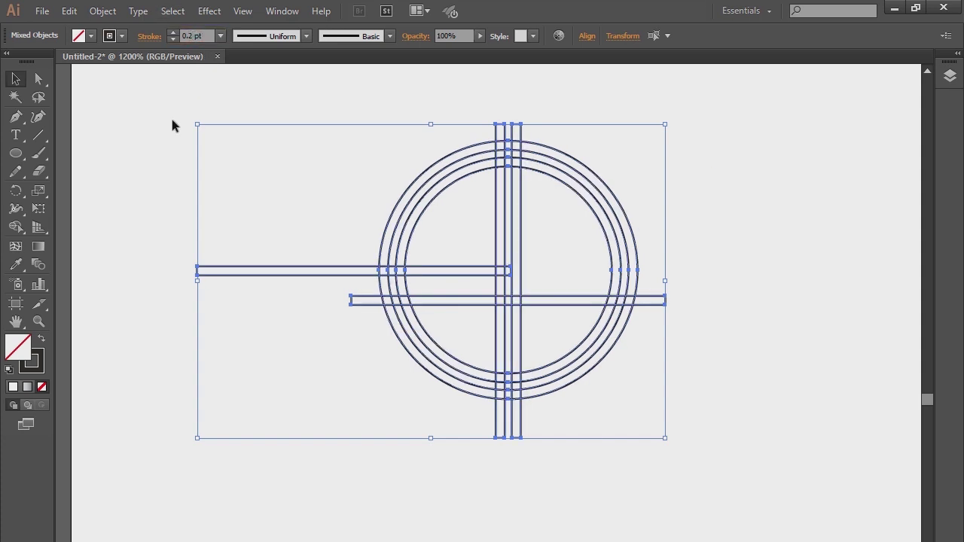
left_click(157, 148)
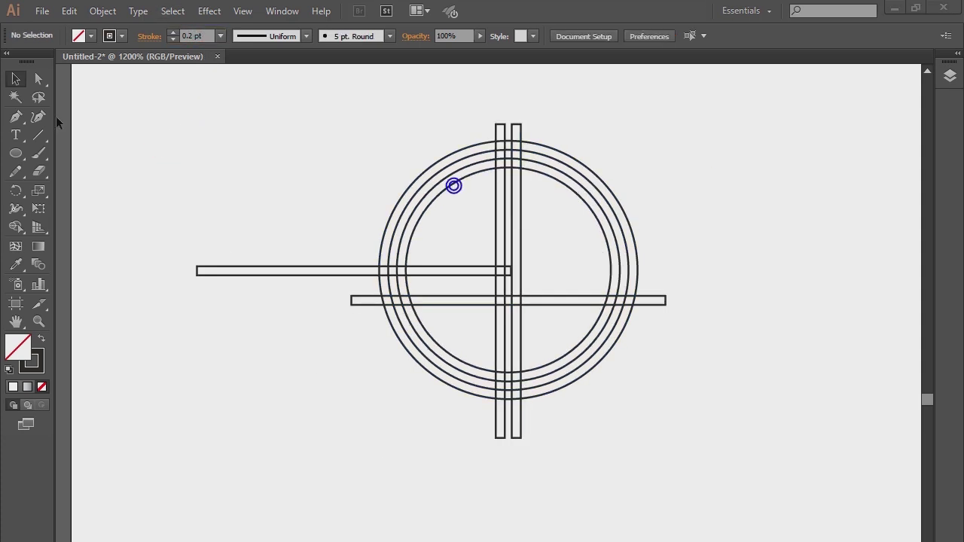
- Draw a short vertical line across the rings' lower edge left of the bars, and copy it across the upper edge right of the bars
left_click(36, 135)
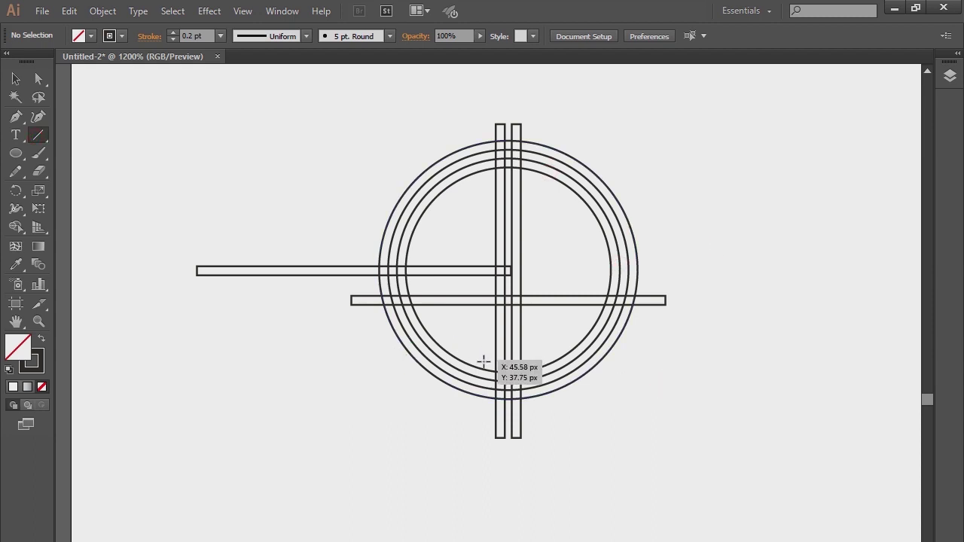
mouse_move(483, 360)
left_mouse_down()
mouse_move(492, 452)
mouse_move(492, 419)
left_mouse_up()
left_click(18, 79)
left_click(224, 133)
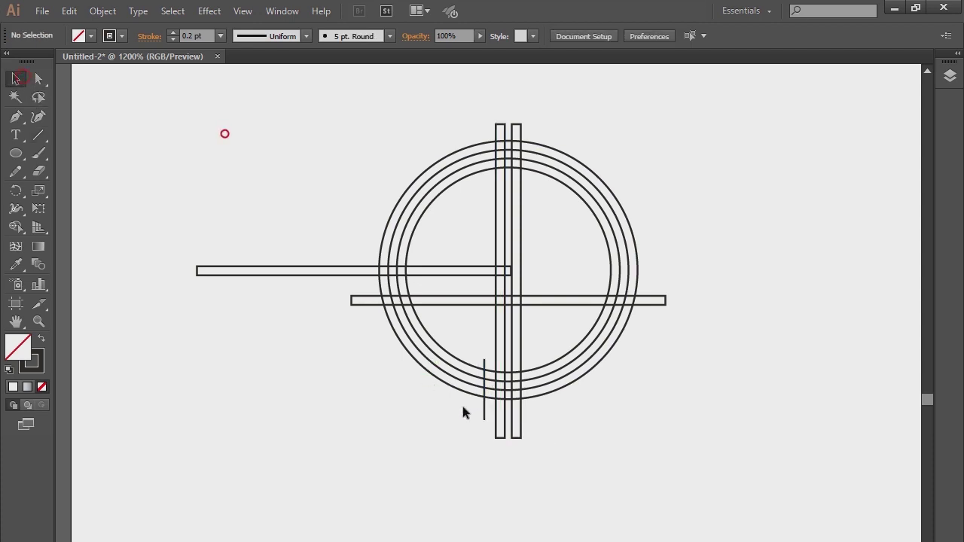
left_click_drag(484, 413, 533, 178)
left_click(671, 138)
- Copy the lower short line to the rings' lower-left part, then rotate and shorten it into a diagonal crossing the inner ring
left_click_drag(485, 368, 427, 329)
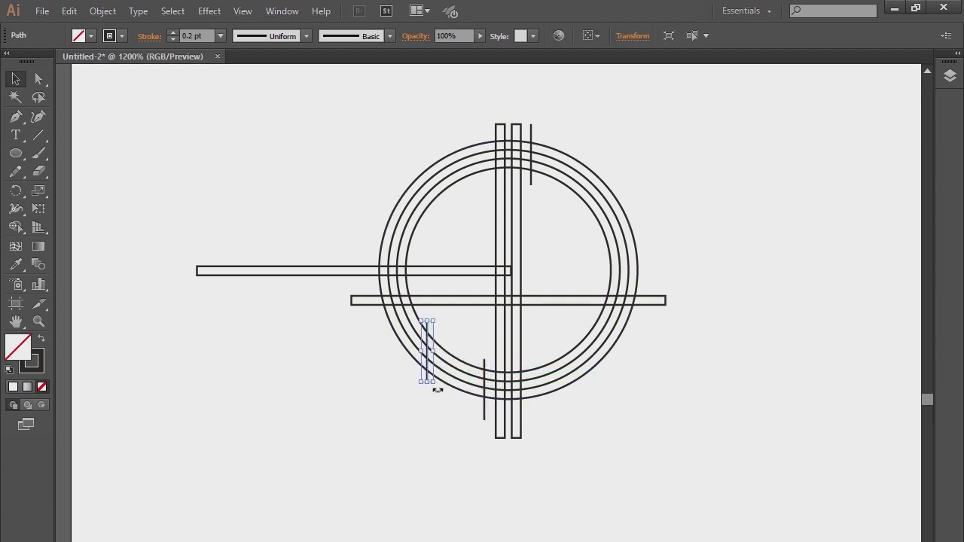
left_click_drag(438, 390, 416, 396)
left_click(417, 405)
left_click(444, 335)
mouse_move(445, 334)
left_mouse_down()
mouse_move(426, 350)
mouse_move(432, 341)
mouse_move(422, 341)
mouse_move(448, 344)
left_mouse_up()
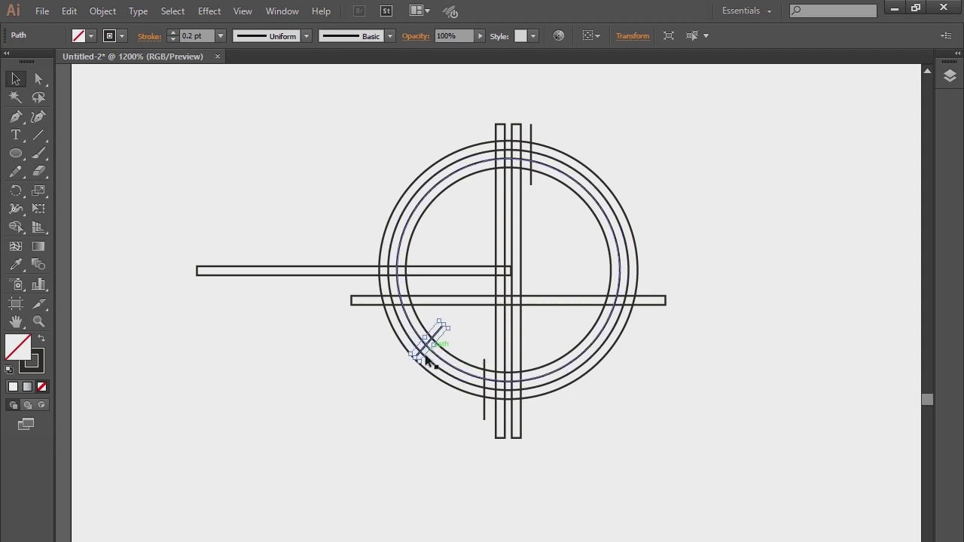
left_click(355, 423)
- Nudge the diagonal line slightly toward the circles' centre so its outer end meets the outer ring's inner edge
left_click(427, 343)
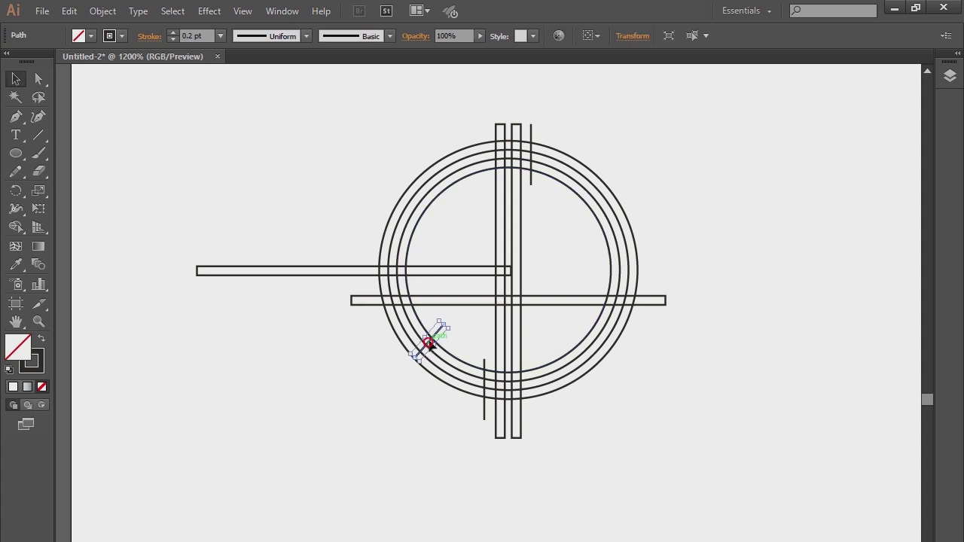
left_click_drag(427, 343, 432, 344)
left_click_drag(427, 371, 427, 371)
left_click(403, 395)
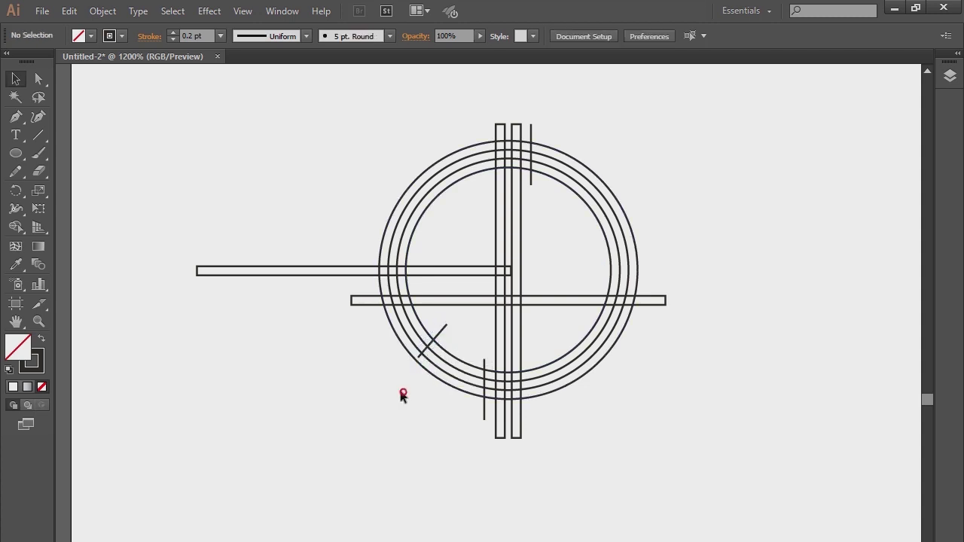
left_click(440, 330)
left_click(359, 389)
- Select all the artwork and set up the Shape Builder tool with a black fill
left_click(795, 134)
left_click_drag(778, 119, 284, 458)
left_click_drag(16, 227, 63, 230)
left_click(80, 35)
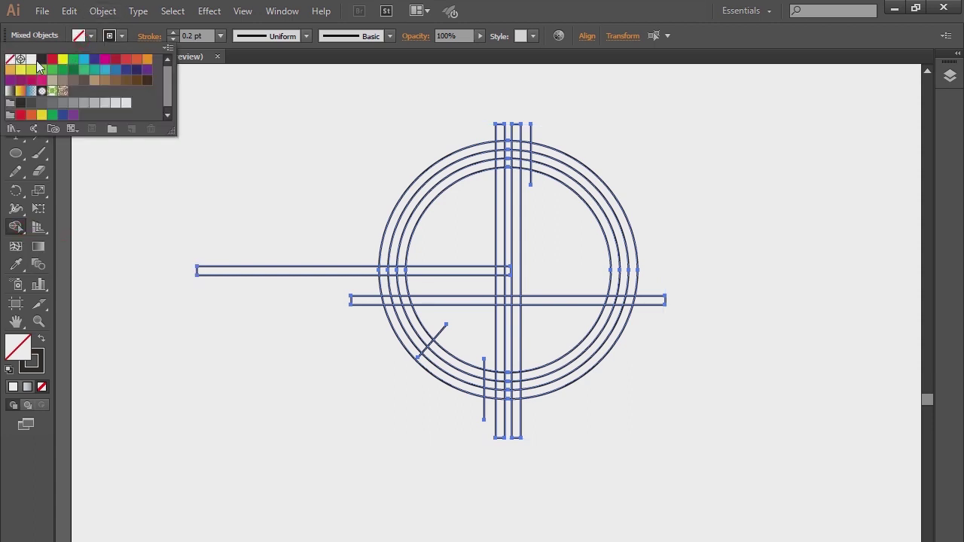
left_click(41, 59)
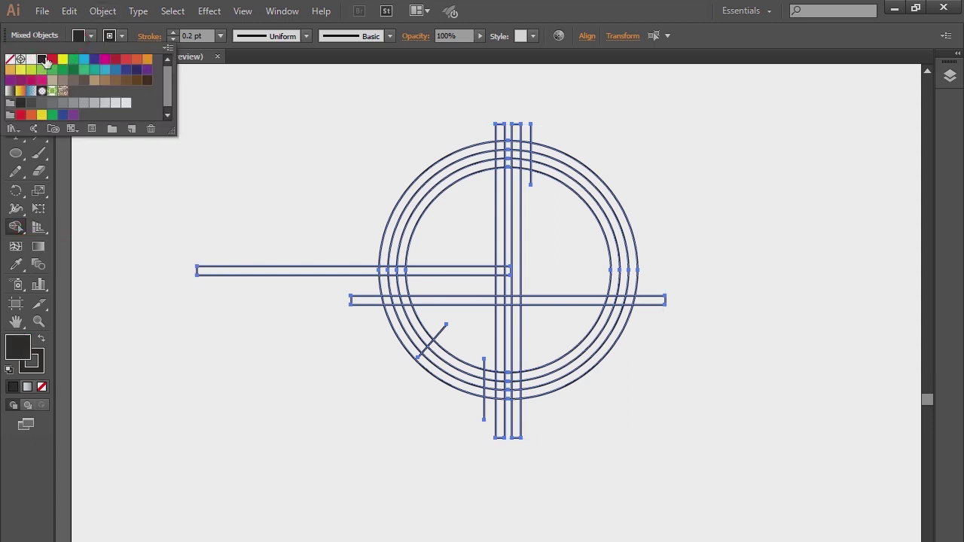
left_click(446, 381)
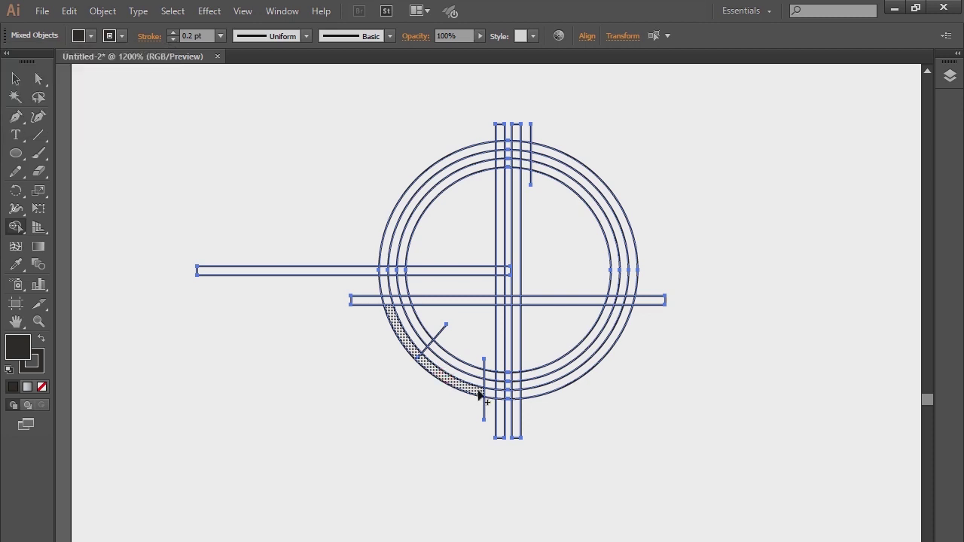
left_click_drag(478, 390, 422, 363)
left_click_drag(397, 322, 390, 279)
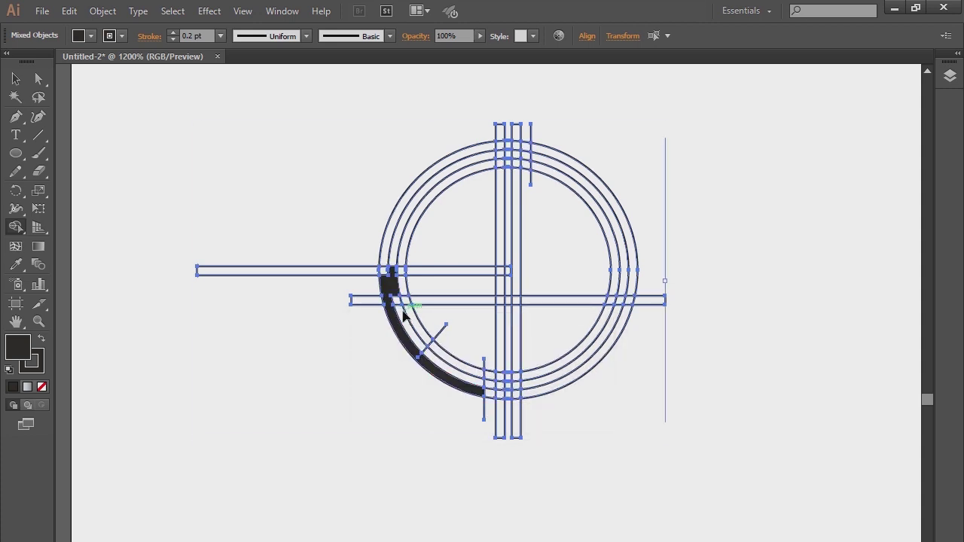
key("ctrl+z")
- Merge the outer ring's left arc, the right vertical bar and the lower horizontal bar's right part into one black shape with Shape Builder
left_click_drag(482, 393, 419, 362)
mouse_move(395, 325)
left_mouse_down()
mouse_move(402, 315)
mouse_move(387, 259)
mouse_move(577, 133)
mouse_move(482, 153)
left_mouse_up()
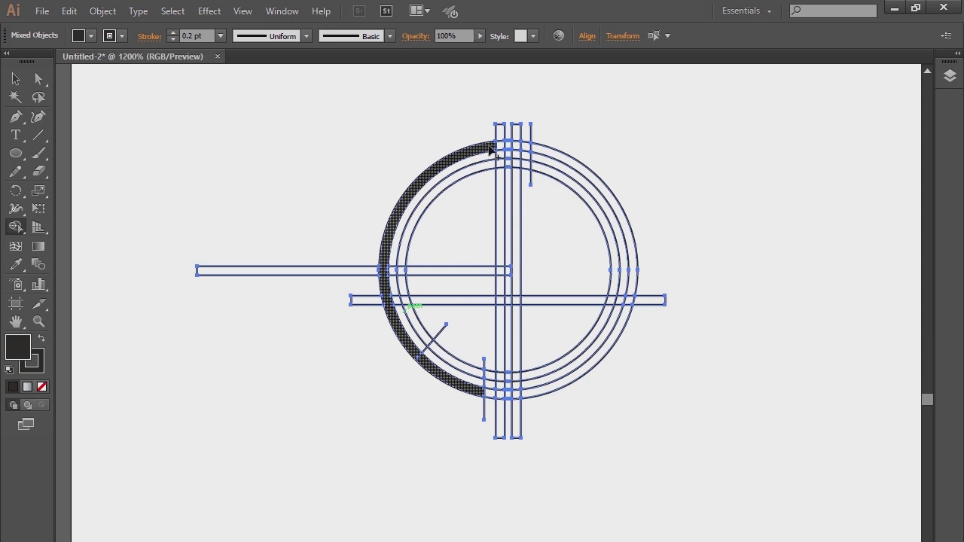
mouse_move(488, 149)
left_mouse_down()
mouse_move(518, 147)
mouse_move(517, 190)
left_mouse_up()
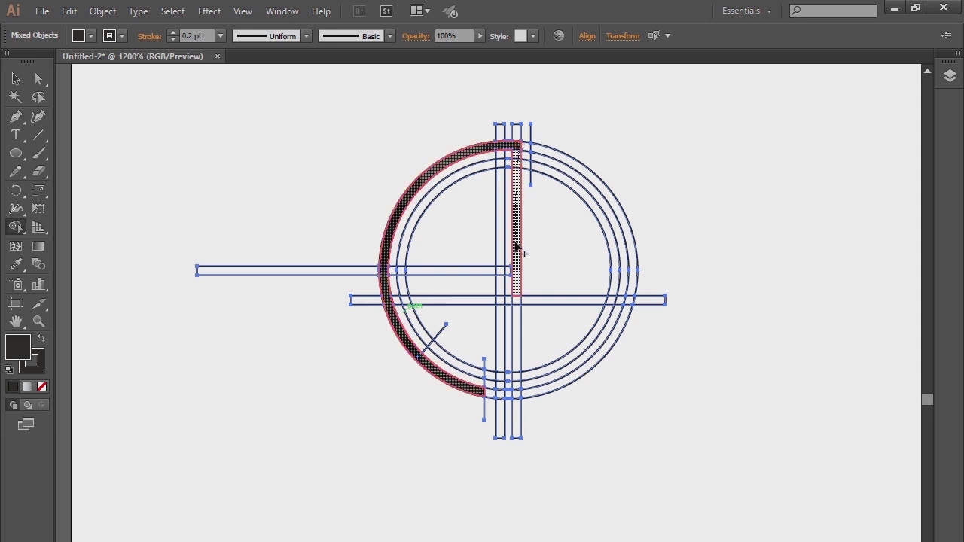
left_click_drag(516, 296, 527, 298)
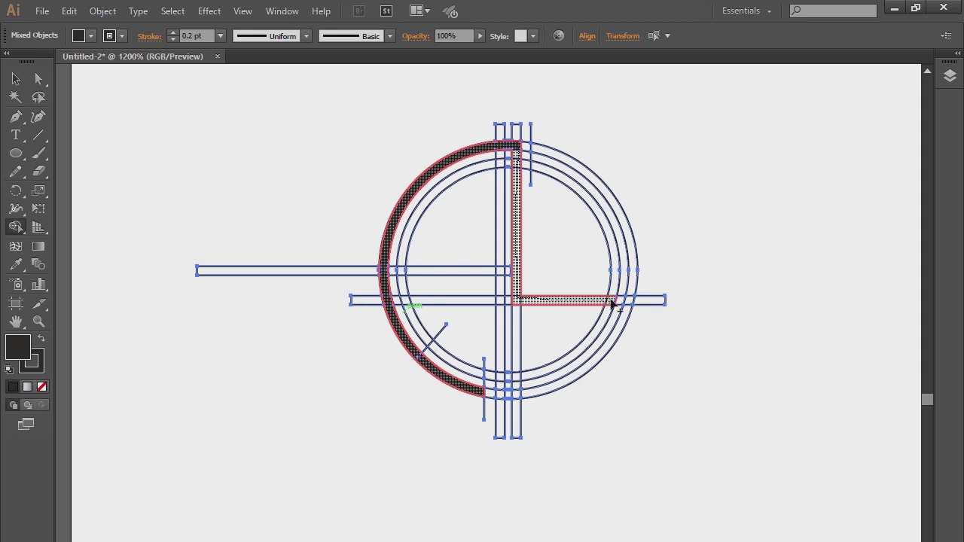
mouse_move(614, 302)
left_mouse_down()
mouse_move(581, 309)
mouse_move(591, 311)
left_mouse_up()
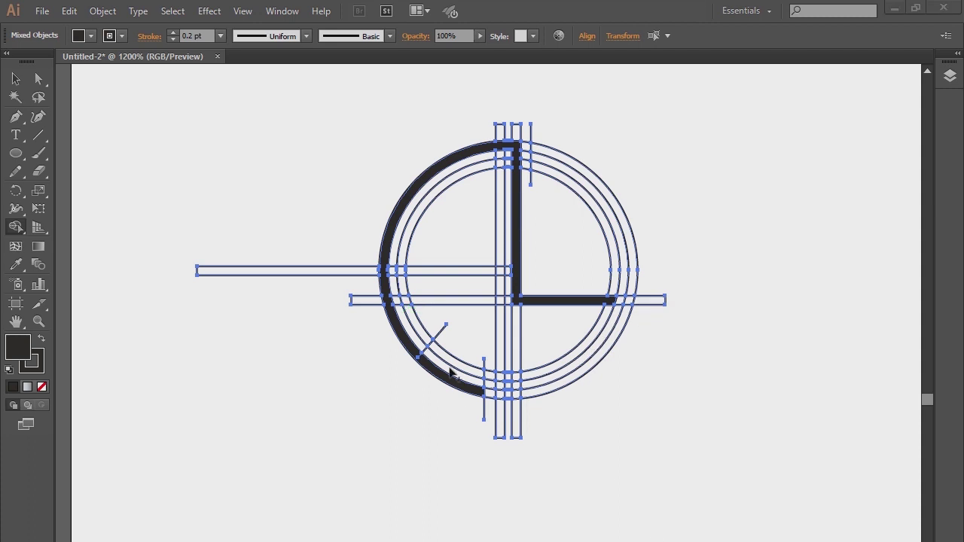
- Set the fill to red and merge the inner ring's left arc, from the diagonal line up to the left vertical bar, with Shape Builder
left_click(90, 36)
left_click(51, 61)
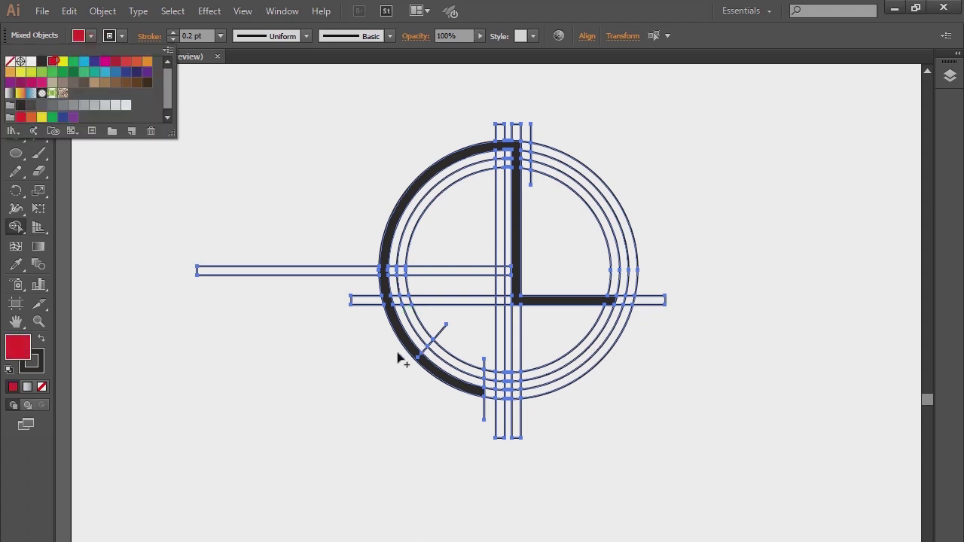
left_click(424, 347)
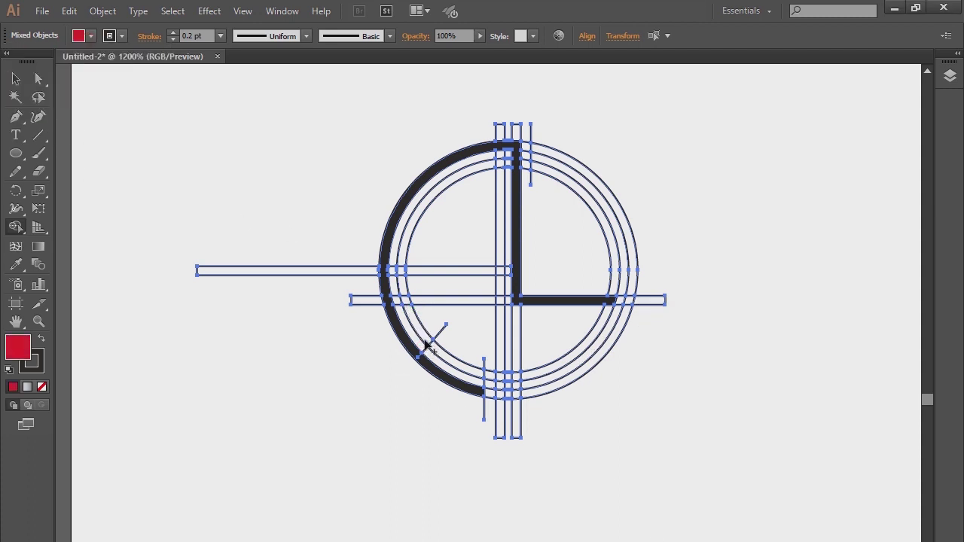
left_click(414, 329)
left_click(407, 294)
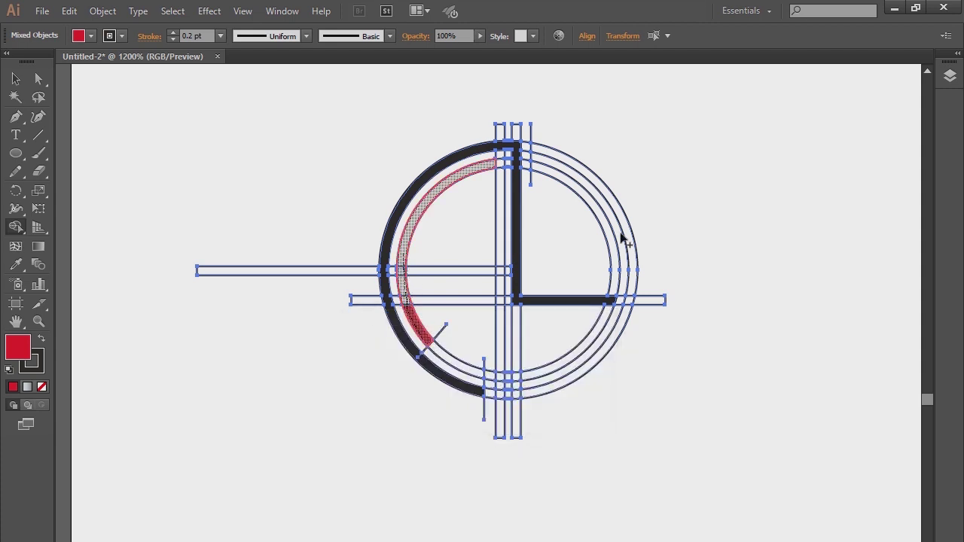
left_click(496, 166)
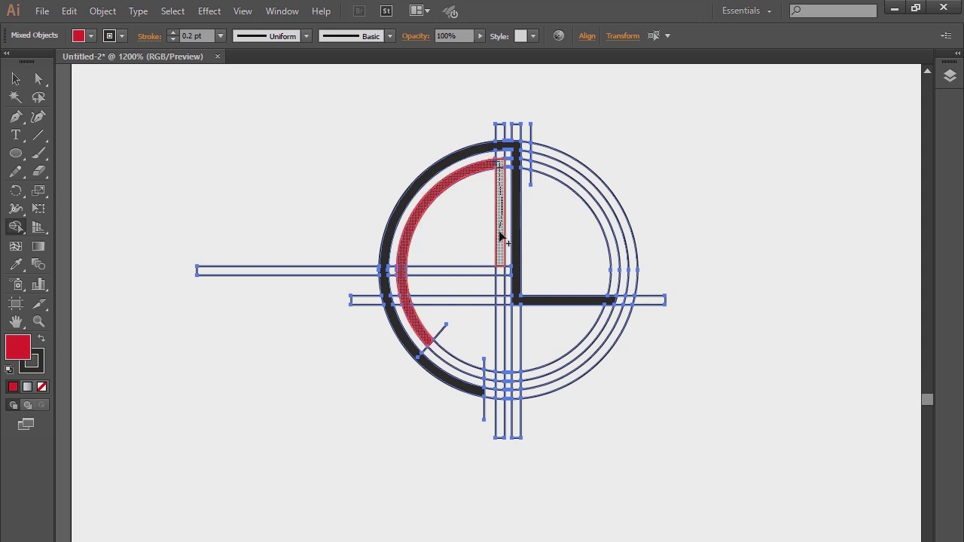
- Merge the left vertical bar, the outer ring's right arc and the upper horizontal bar's part inside the inner ring into the red shape
mouse_move(501, 280)
left_mouse_down()
mouse_move(500, 378)
mouse_move(515, 385)
left_mouse_up()
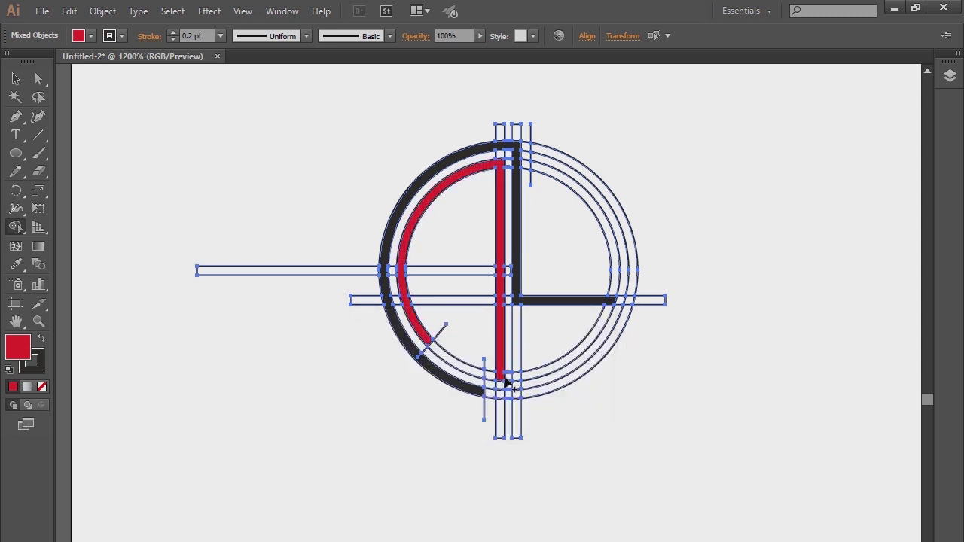
mouse_move(505, 384)
left_mouse_down()
mouse_move(499, 394)
mouse_move(530, 401)
mouse_move(595, 365)
left_mouse_up()
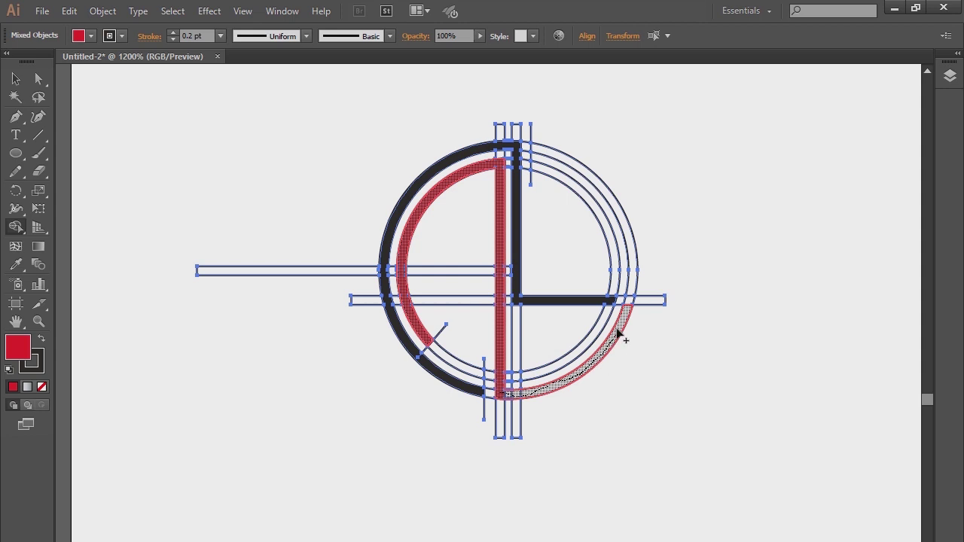
left_click_drag(615, 329, 640, 316)
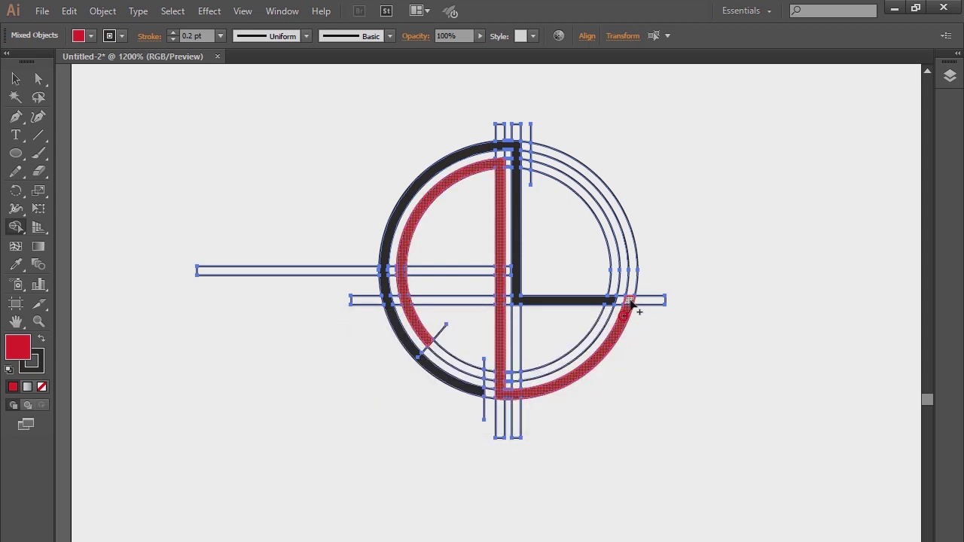
left_click_drag(641, 275, 640, 281)
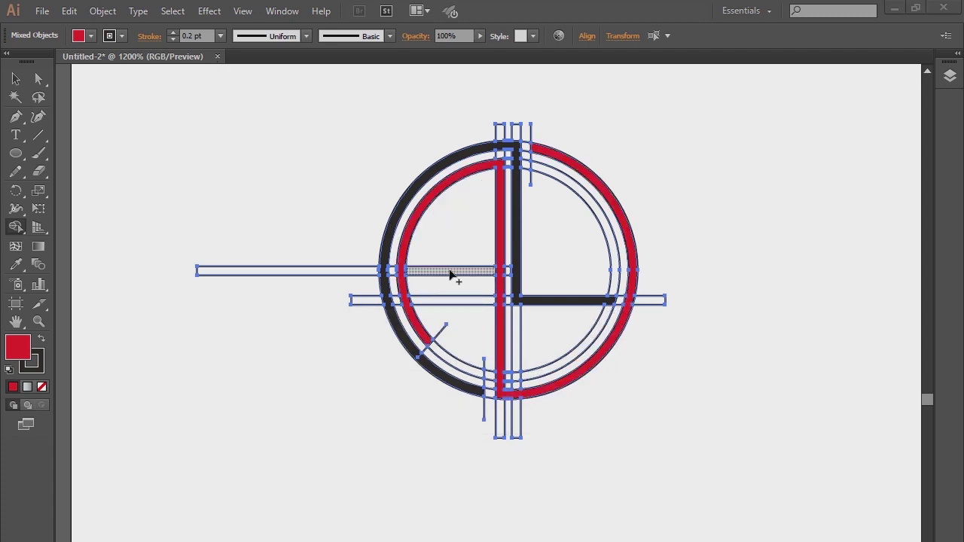
left_click_drag(499, 271, 478, 271)
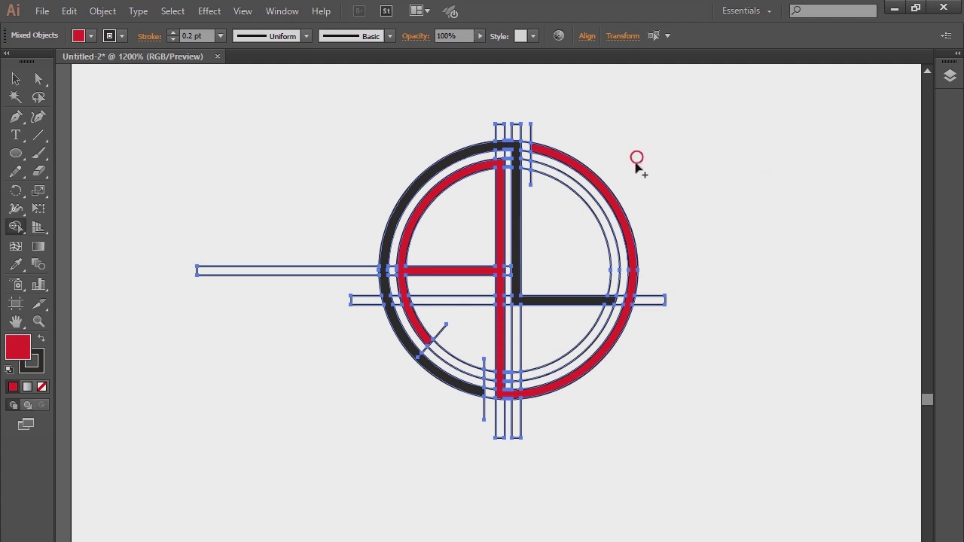
- Move the black and red shapes to the right, clear of the construction lines, and delete the leftover outlines
key("v")
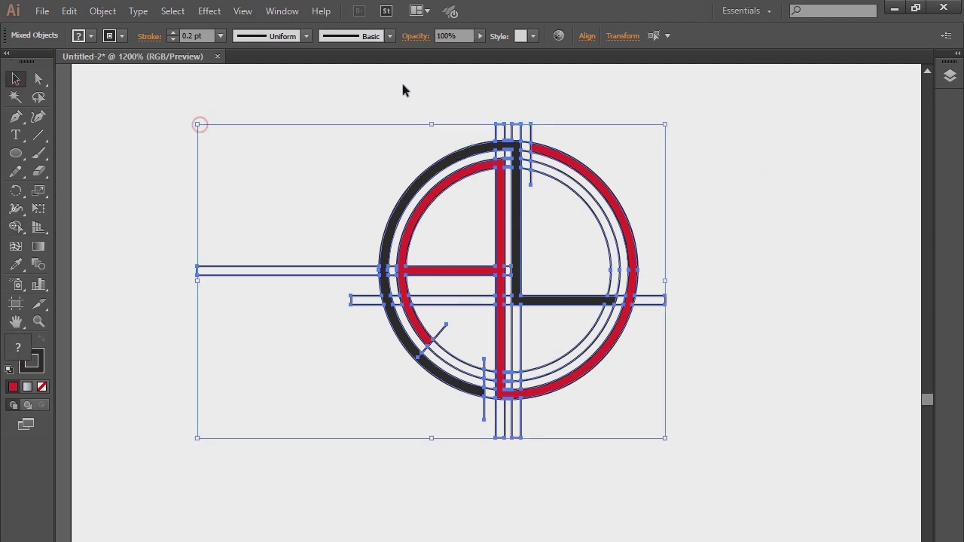
left_click(403, 85)
left_click(435, 167)
left_click(568, 172, "shift")
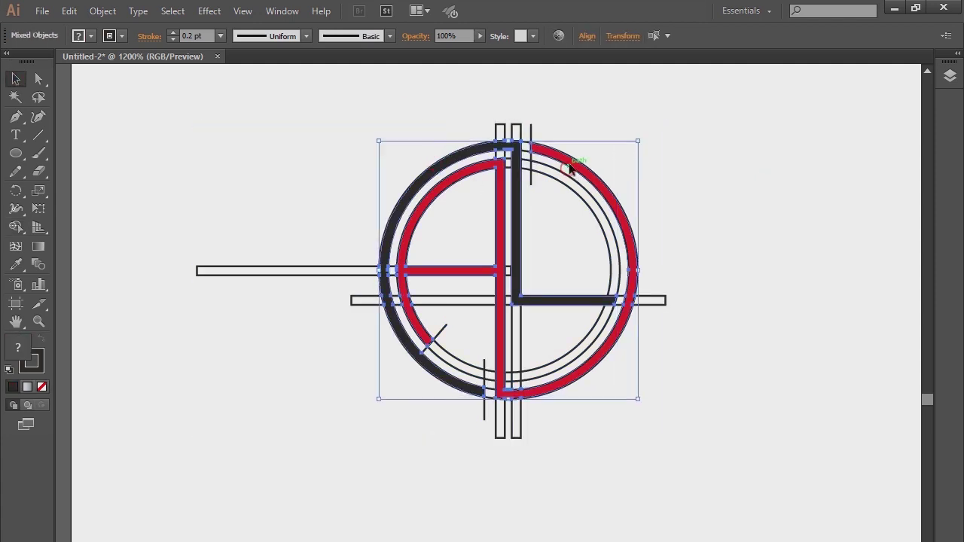
mouse_move(569, 167)
left_mouse_down()
mouse_move(851, 181)
mouse_move(850, 170)
left_mouse_up()
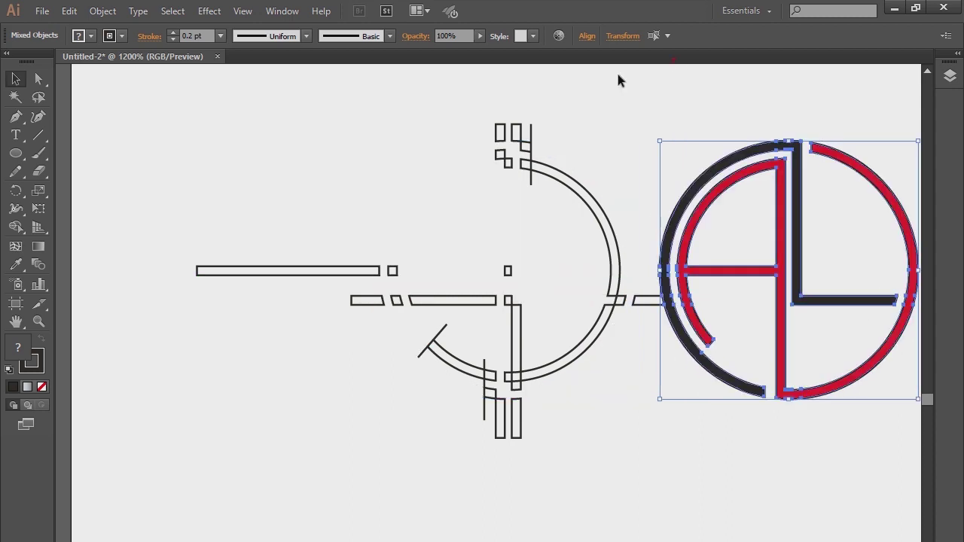
left_click_drag(744, 157, 781, 149)
mouse_move(644, 99)
left_mouse_down()
mouse_move(572, 211)
mouse_move(304, 454)
mouse_move(335, 427)
left_mouse_up()
key("Delete")
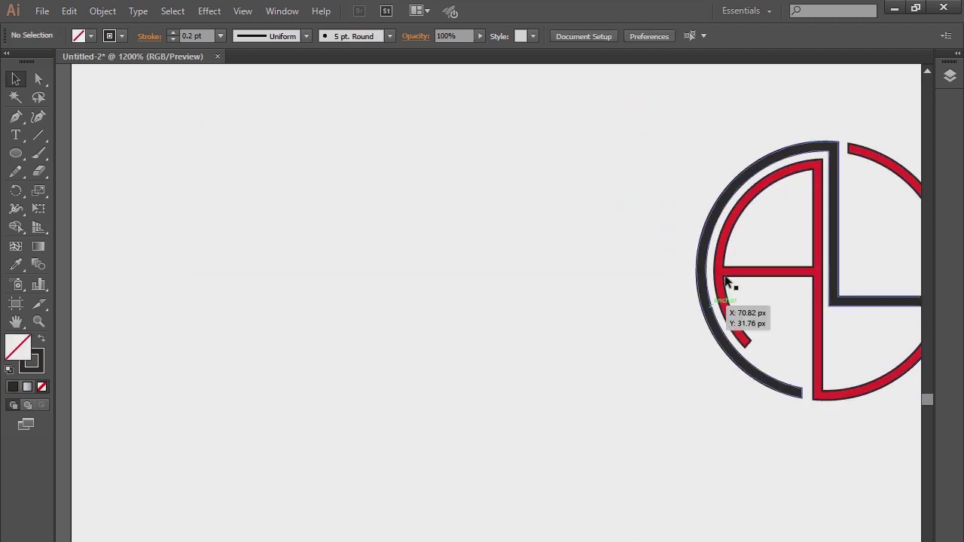
- Group the black and red shapes and move the group back to the middle of the canvas
left_click(721, 239)
left_click(708, 235, "shift")
right_click(714, 205)
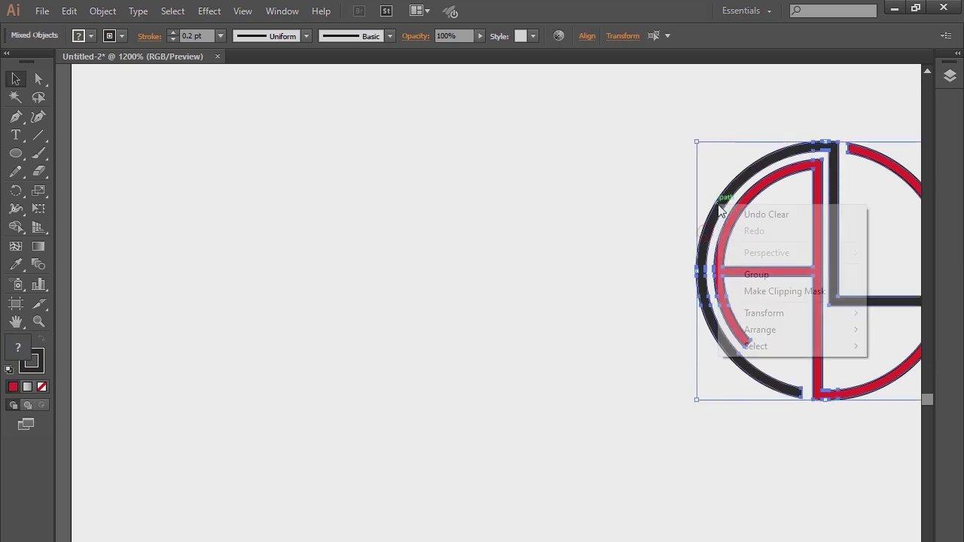
left_click(749, 273)
left_click_drag(738, 240, 385, 217)
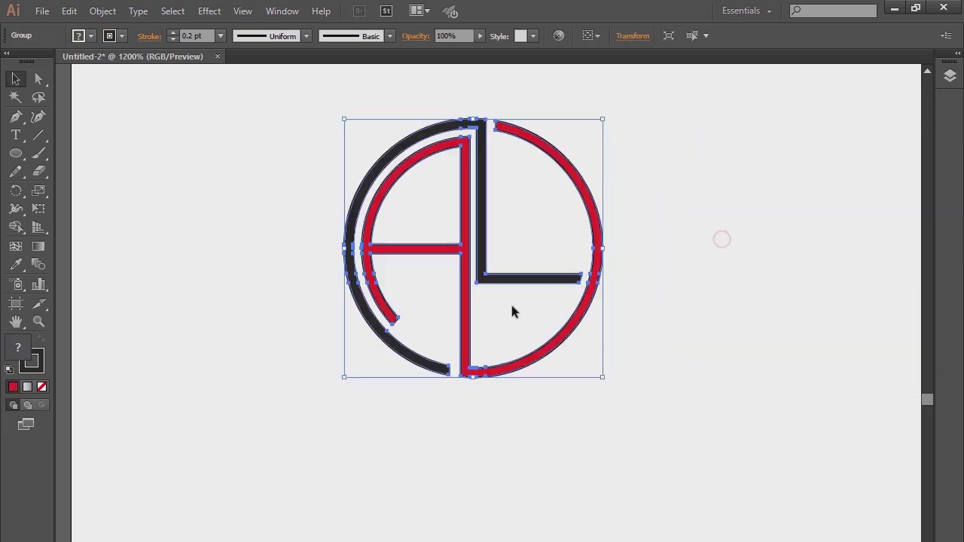
- Enlarge the logo group slightly about its centre and remove its stroke
mouse_move(604, 379)
left_mouse_down()
mouse_move(624, 387)
mouse_move(613, 388)
left_mouse_up()
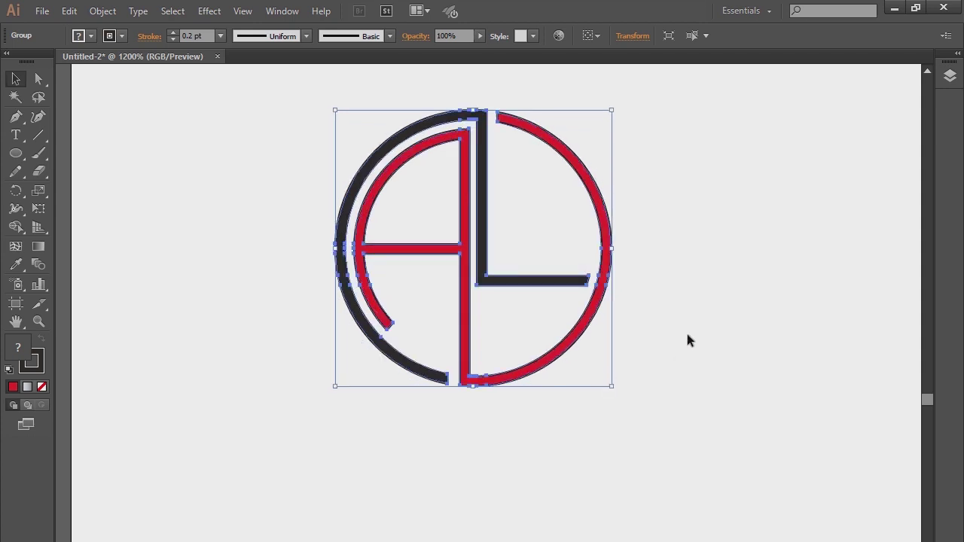
left_click(712, 243)
left_click_drag(663, 135, 284, 237)
left_click(122, 36)
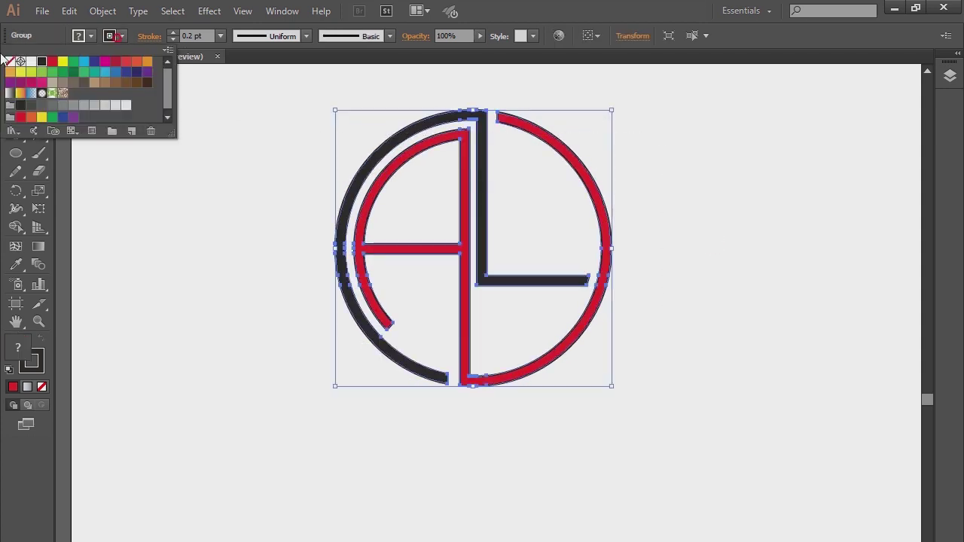
left_click(221, 235)
left_click(226, 240)
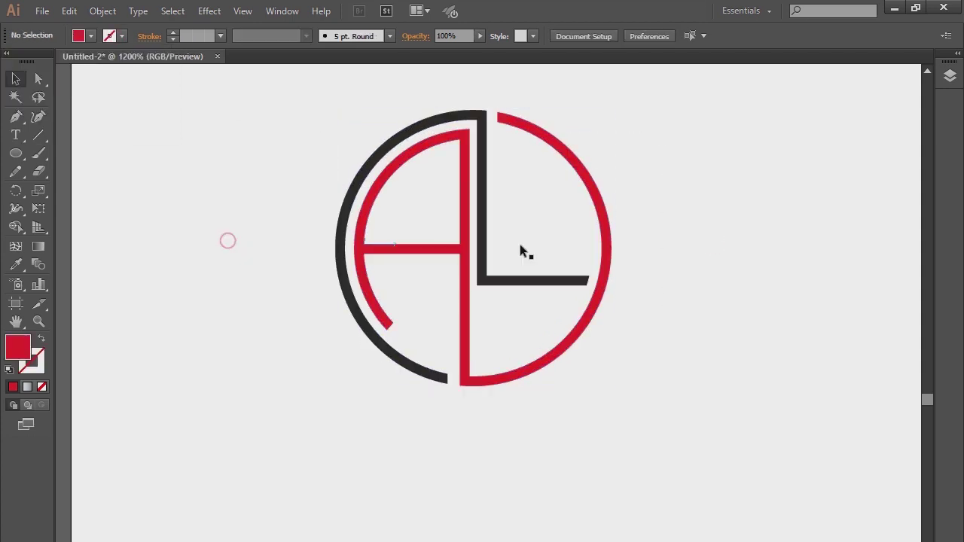
- Scale the strokeless logo group up a little more about its centre and deselect it
left_click_drag(698, 146, 507, 346)
left_click_drag(610, 387, 613, 388)
left_click(656, 387)
- Add the text "A+L" and place it centred beneath the logo
left_click(16, 135)
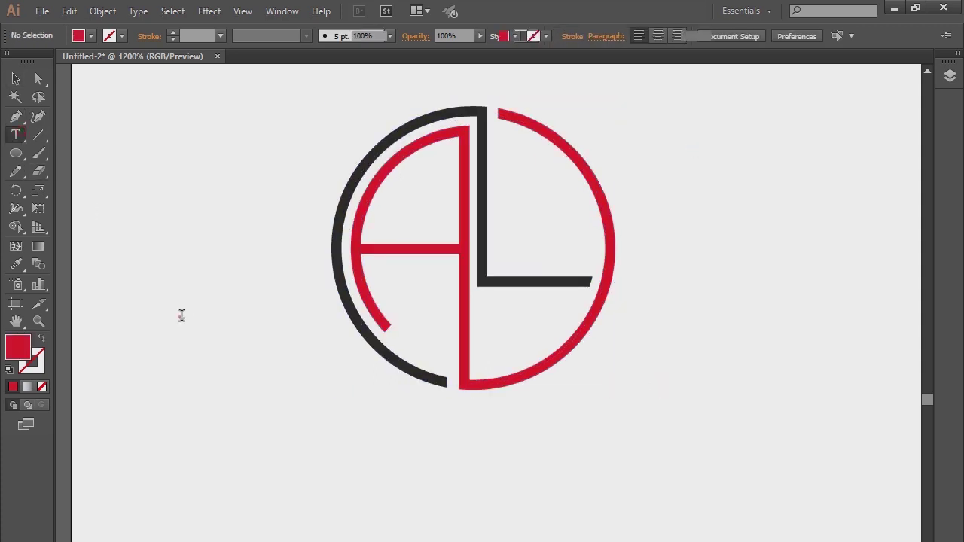
left_click(179, 317)
type("A=")
key("BackSpace")
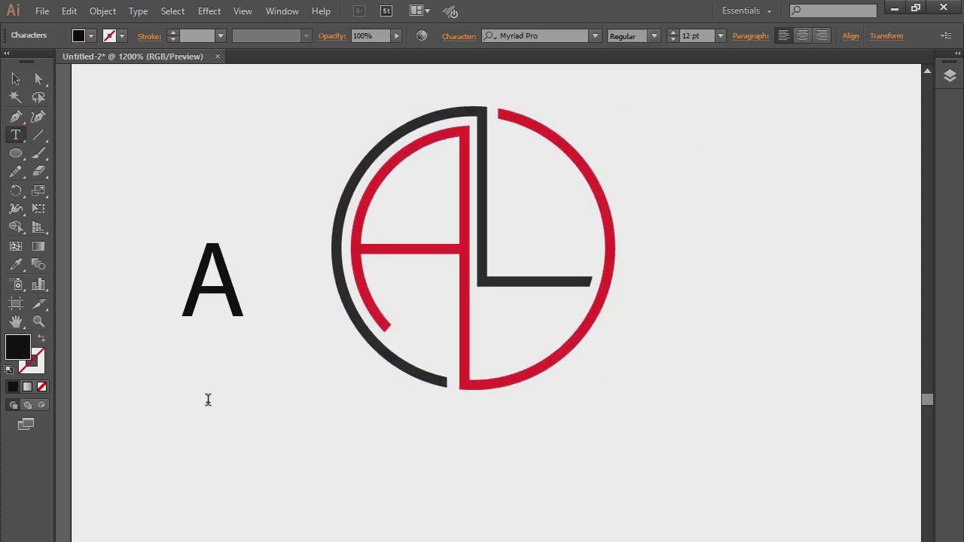
type("+L")
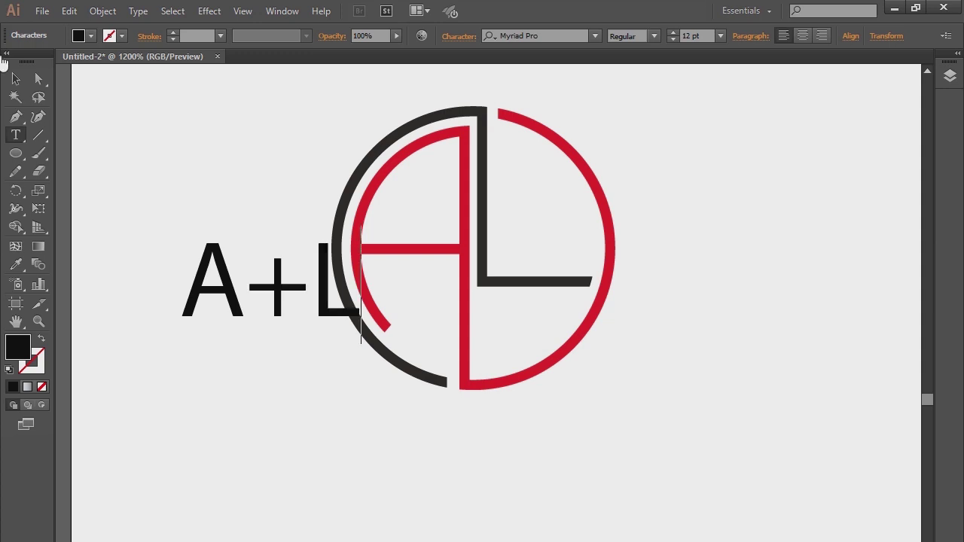
left_click(13, 79)
left_click_drag(289, 290, 499, 471)
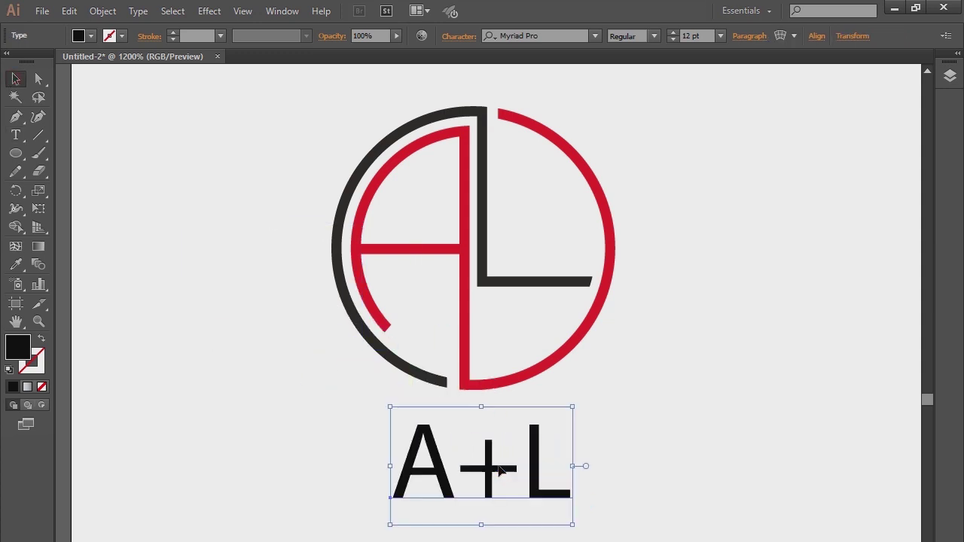
double_click(456, 468)
triple_click(405, 469)
left_click(15, 283)
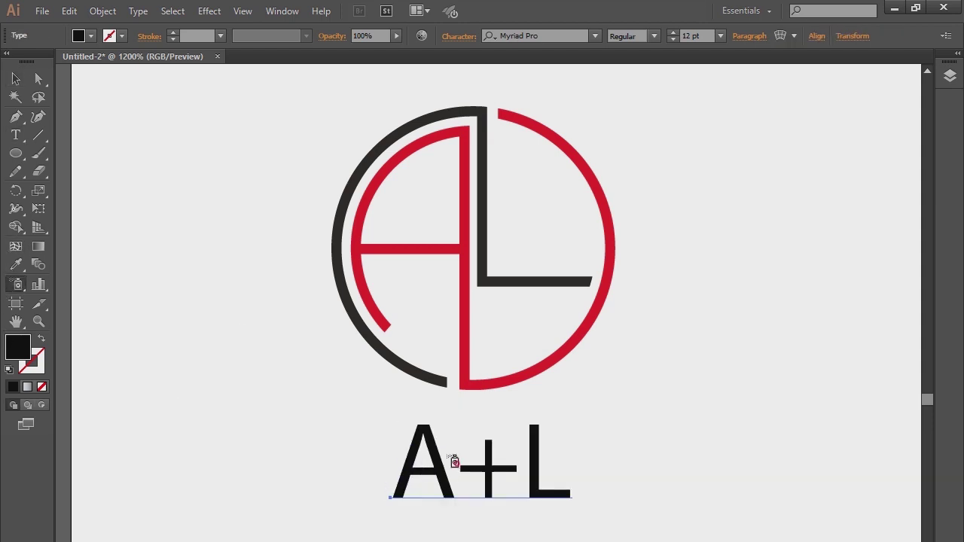
left_click(455, 477)
left_click(575, 398)
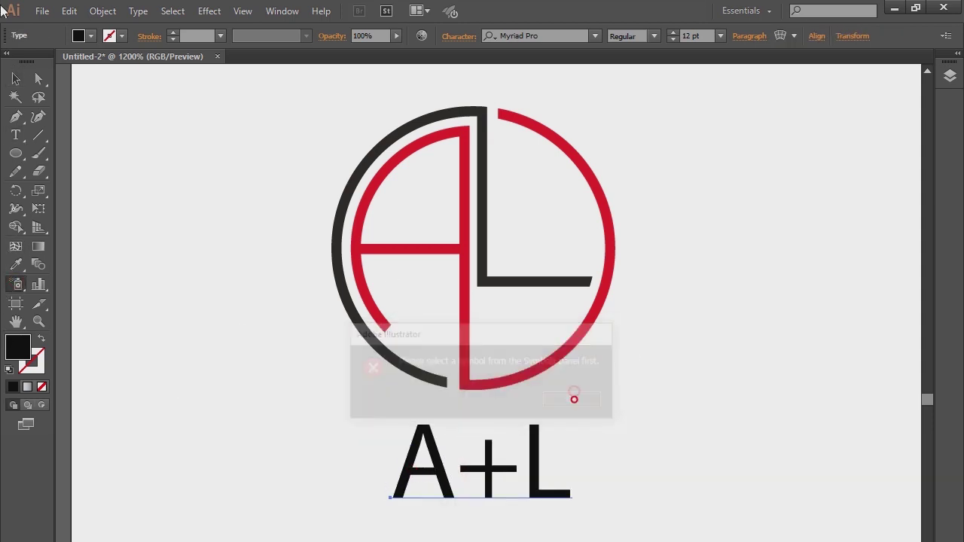
key("v")
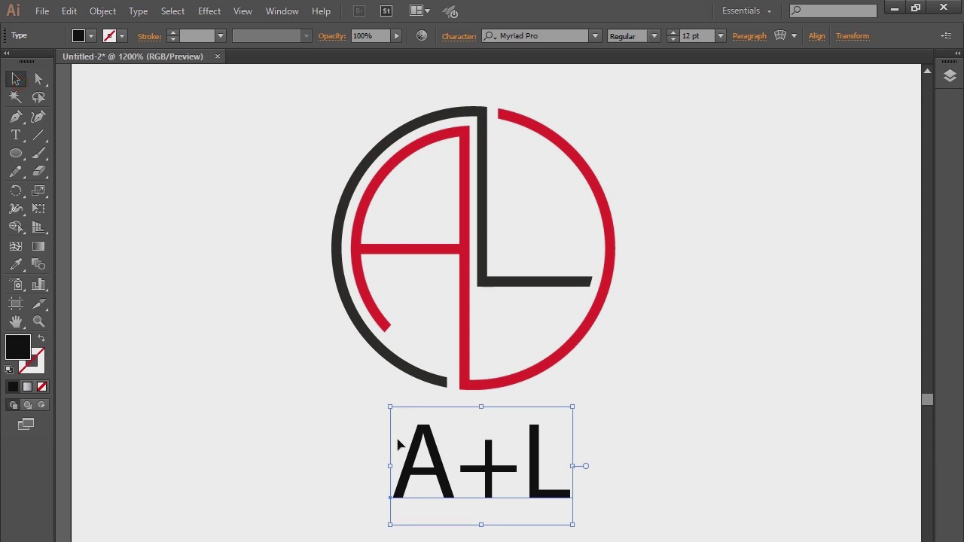